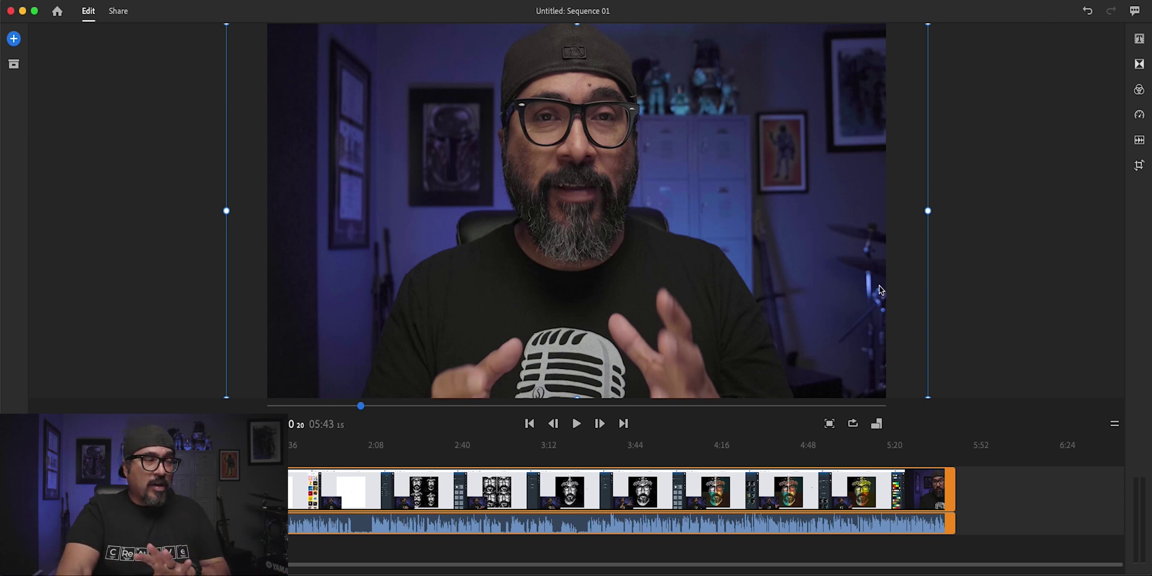
Start adding media and browse from the export folder to Desktop > IMAGES.
{"action": "left_click", "coordinate": [14, 40]}
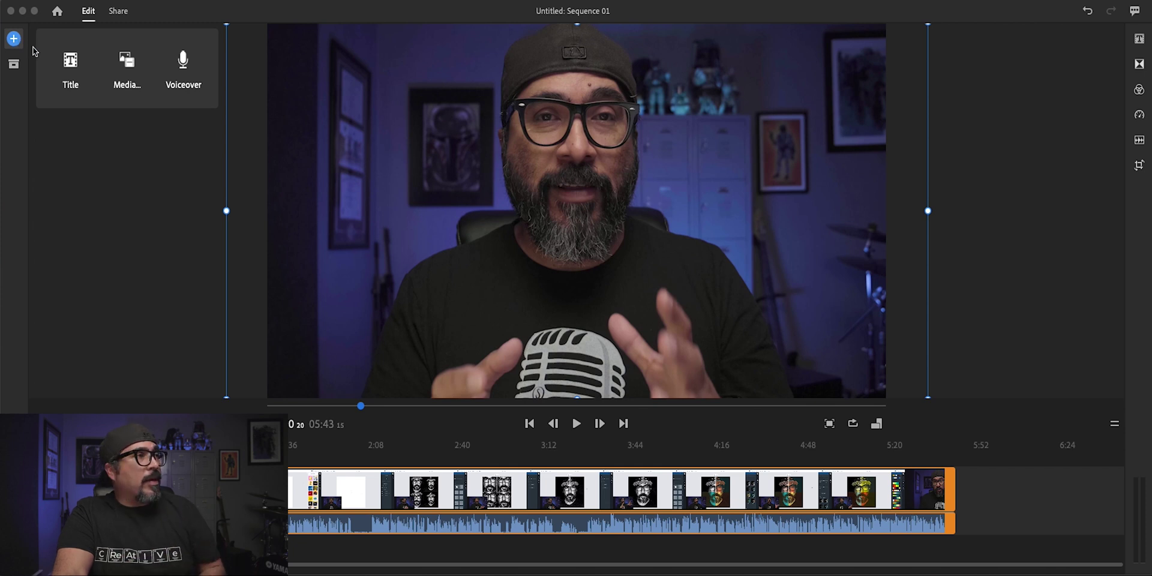
{"action": "left_click", "coordinate": [129, 65]}
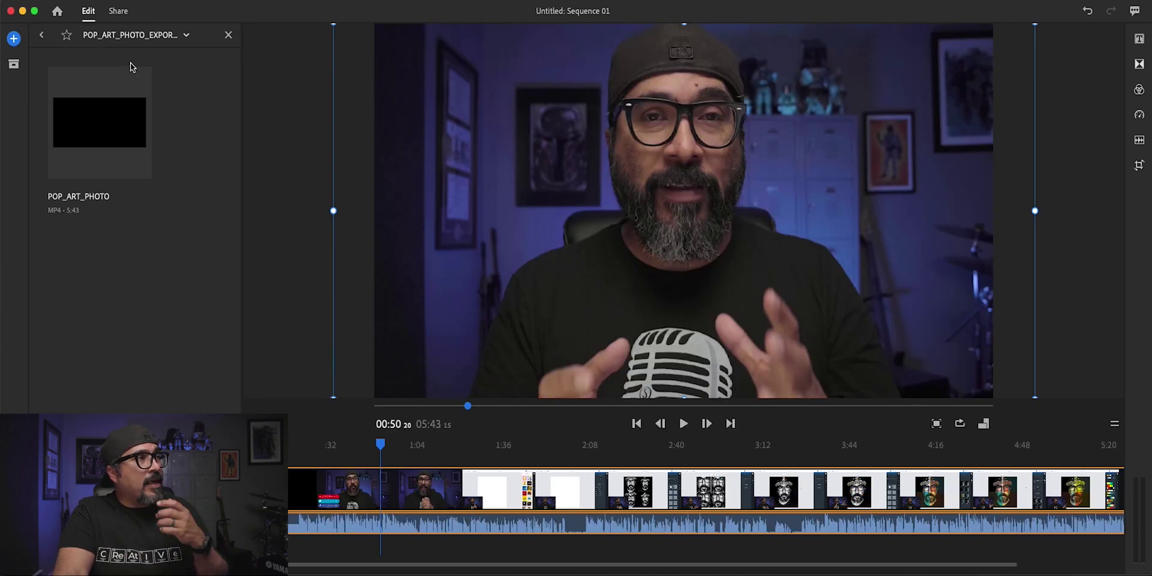
{"action": "left_click", "coordinate": [42, 36]}
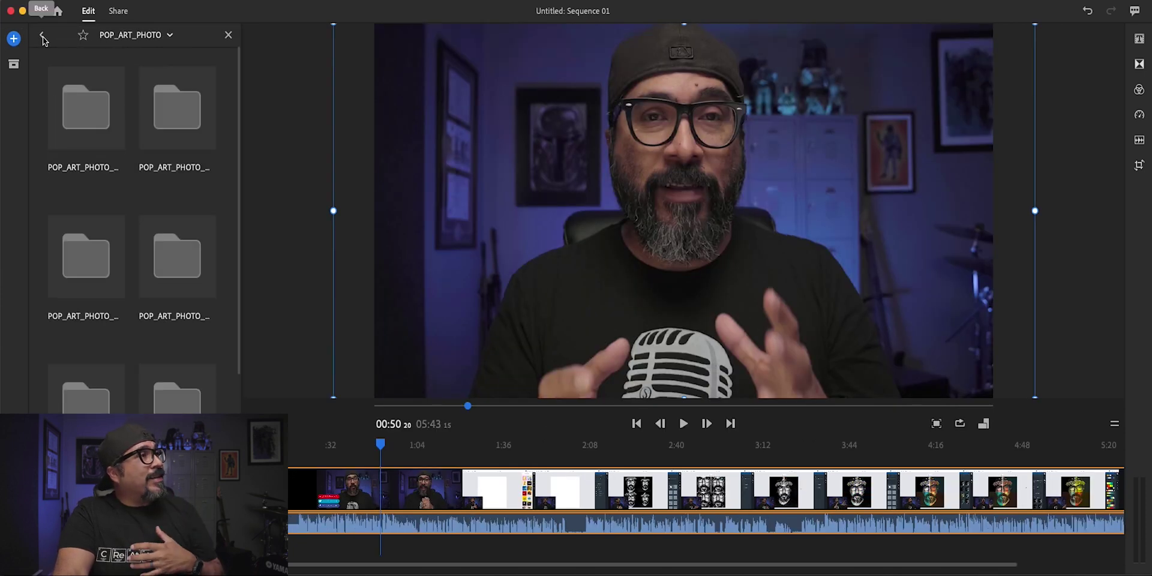
{"action": "left_click", "coordinate": [42, 37]}
{"action": "left_click", "coordinate": [43, 38]}
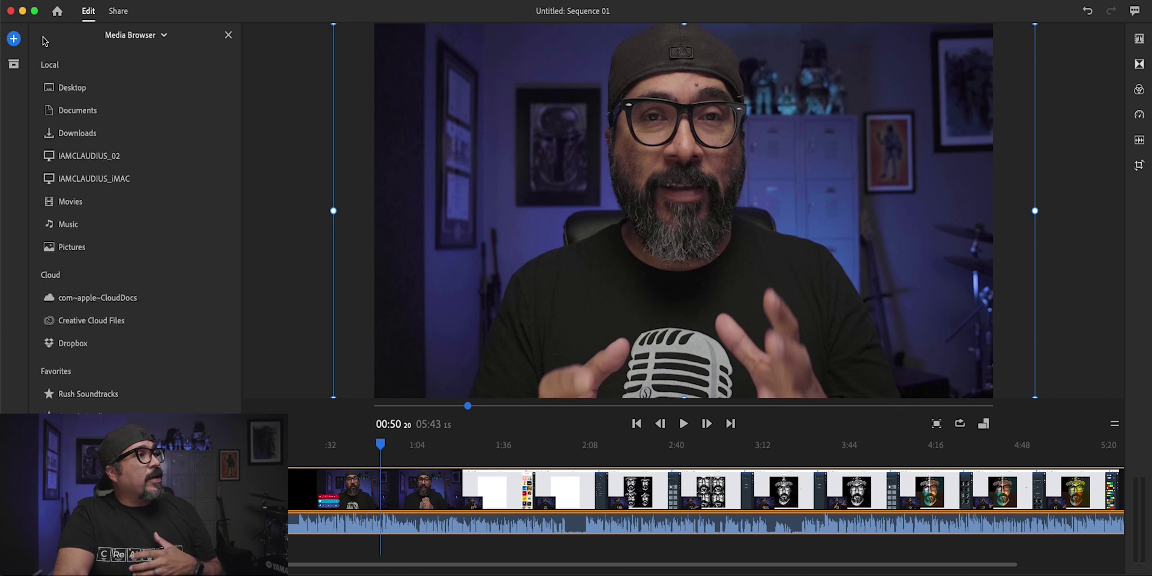
{"action": "left_click", "coordinate": [83, 89]}
{"action": "scroll", "coordinate": [153, 264], "scroll_direction": "down", "scroll_amount": 5}
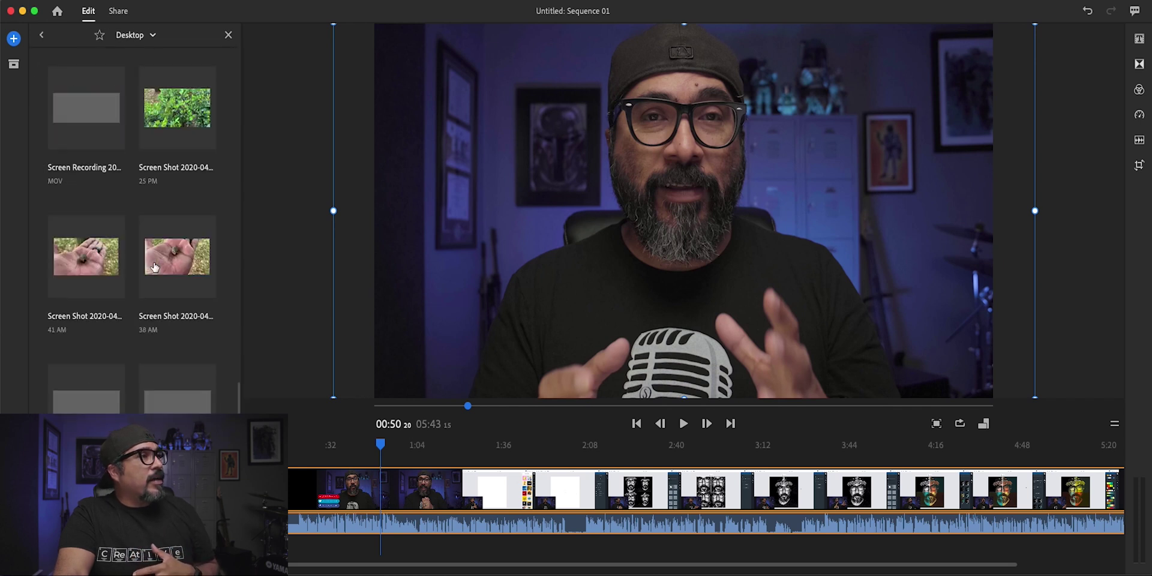
{"action": "scroll", "coordinate": [154, 264], "scroll_direction": "down", "scroll_amount": 5}
{"action": "left_click", "coordinate": [179, 121]}
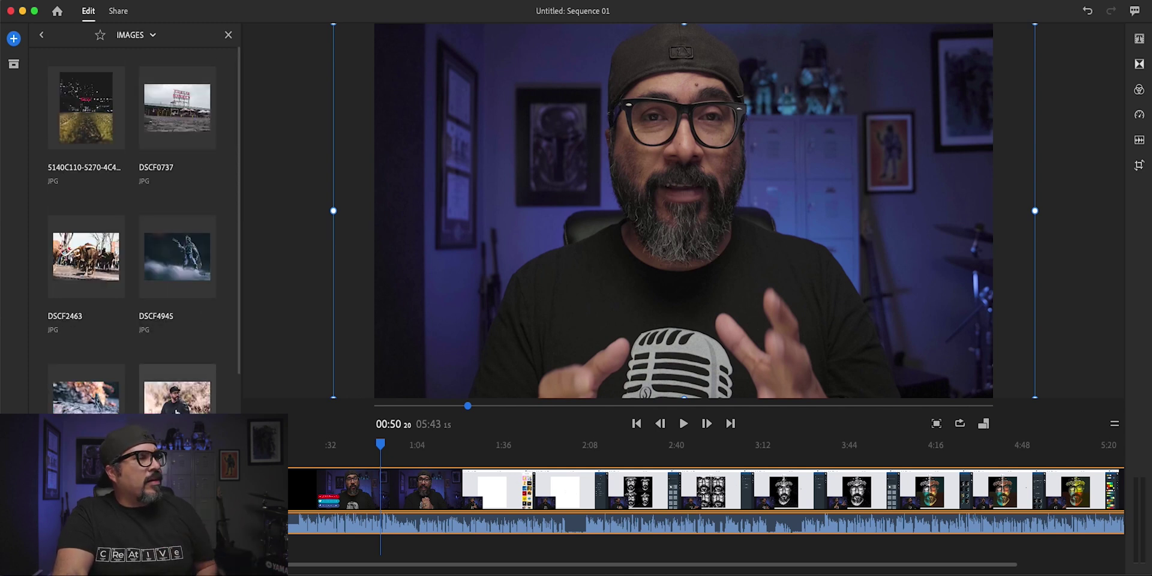
Select the outdoor portrait, DSCF0737 market, night-scene and green landscape photos and add them.
{"action": "left_click", "coordinate": [176, 408]}
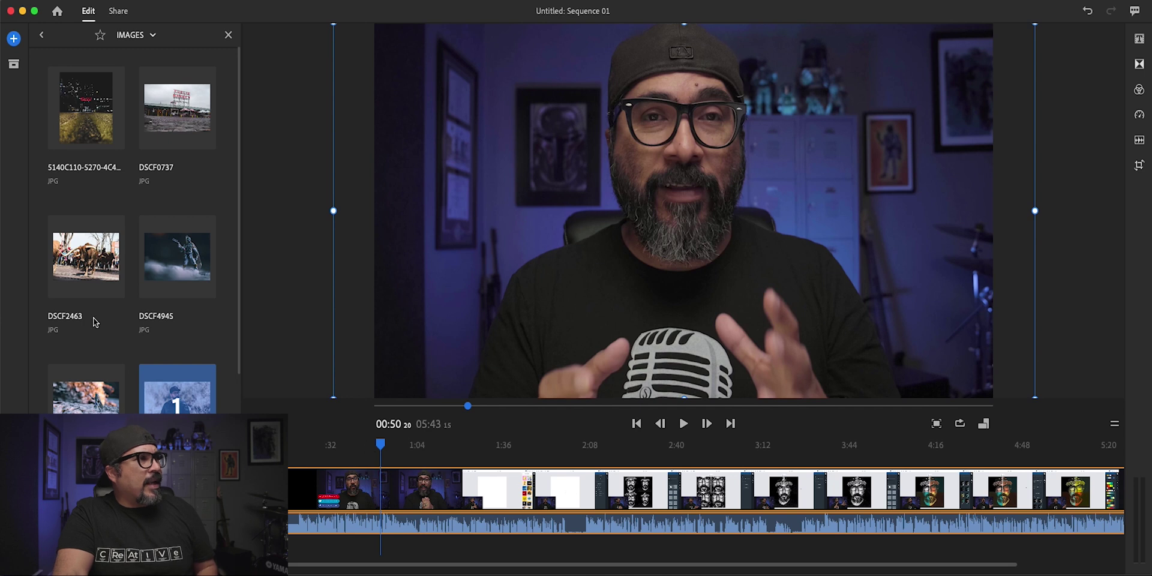
{"action": "left_click", "coordinate": [189, 138]}
{"action": "left_click", "coordinate": [99, 132]}
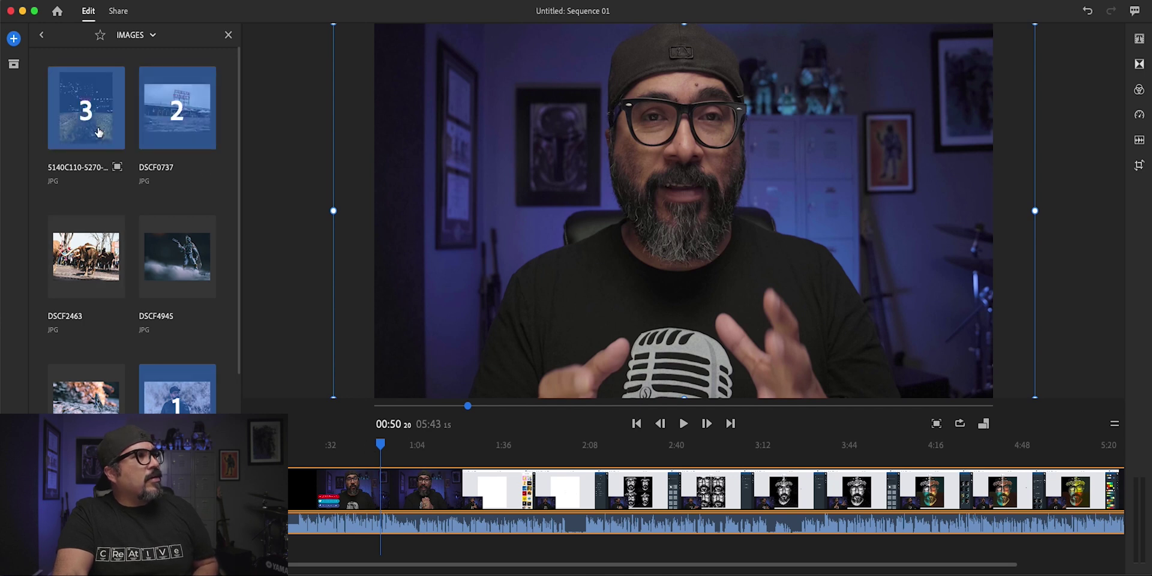
{"action": "scroll", "coordinate": [199, 365], "scroll_direction": "down", "scroll_amount": 5}
{"action": "left_click", "coordinate": [111, 399]}
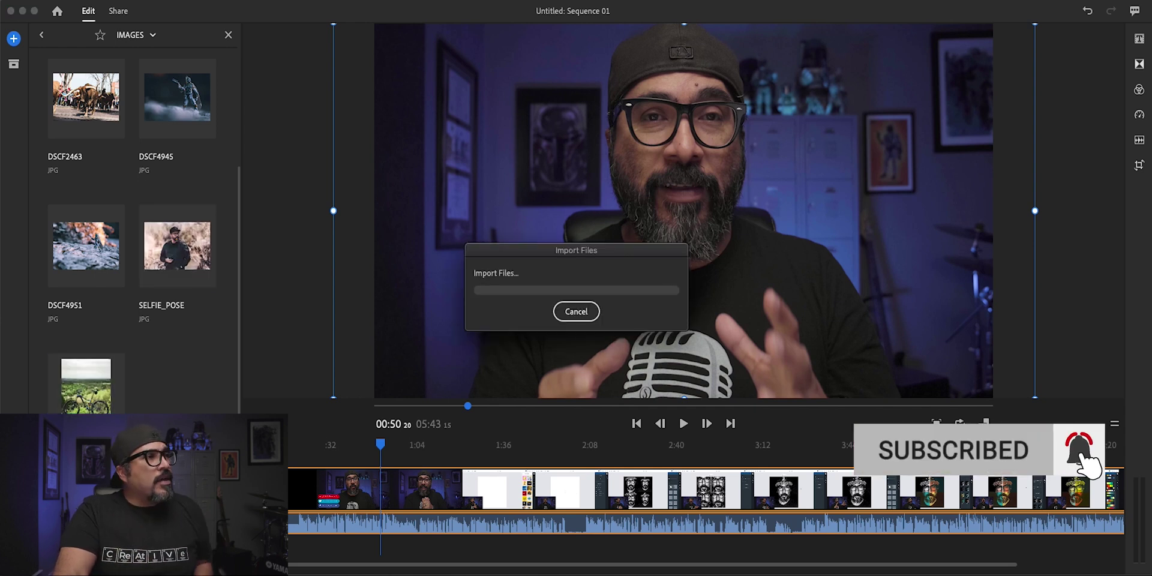
{"action": "key", "text": "Return"}
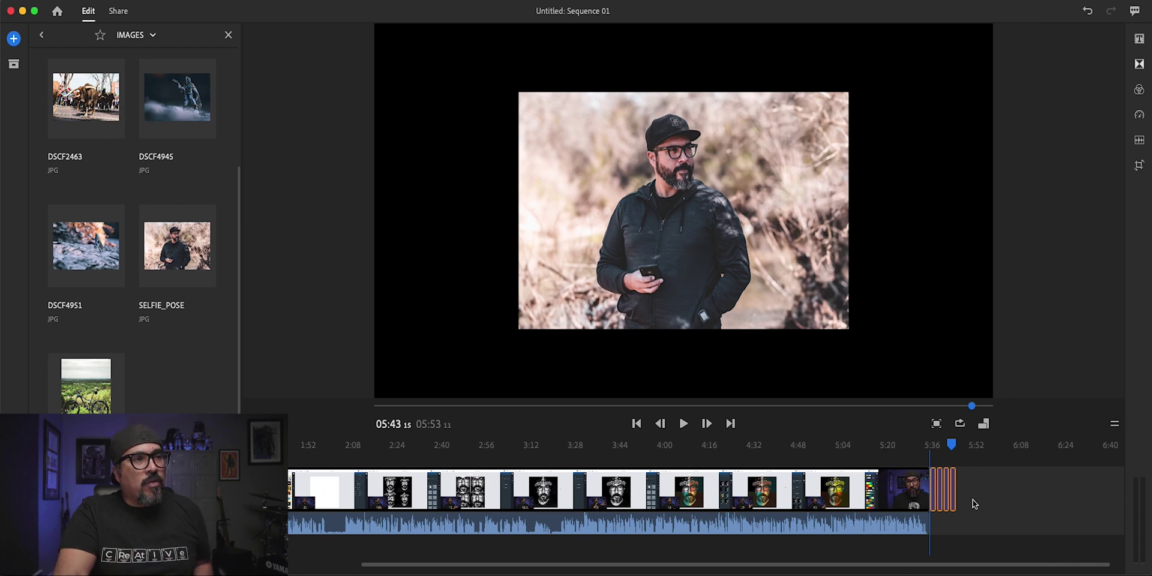
Clear the appended photo stack near 2:08 and bring the photos to around 0:39.
{"action": "left_click_drag", "start_coordinate": [929, 483], "coordinate": [334, 460]}
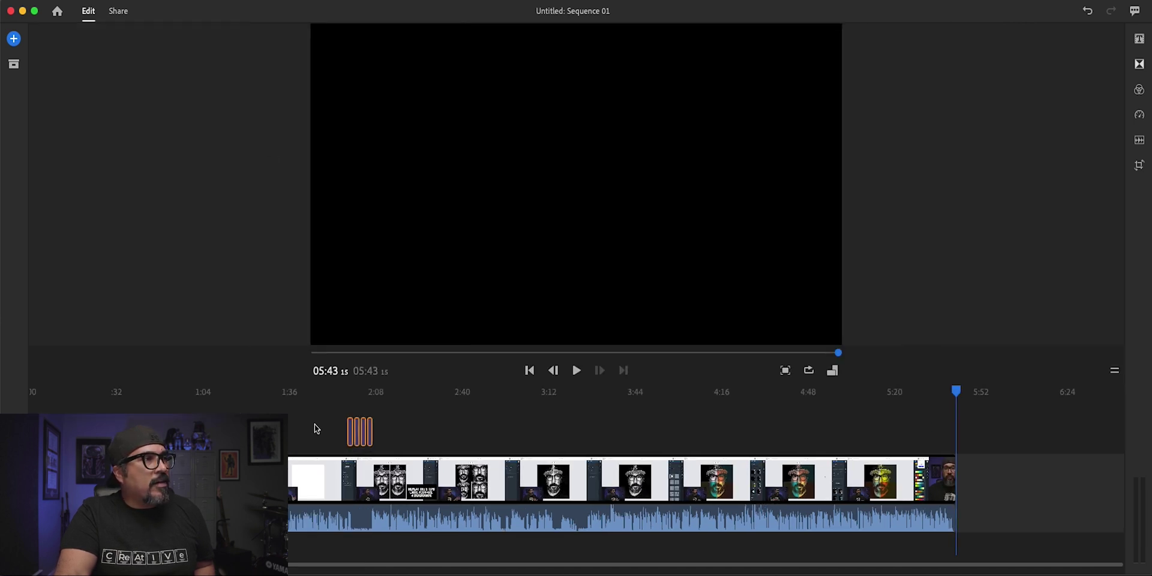
{"action": "key", "text": "Delete"}
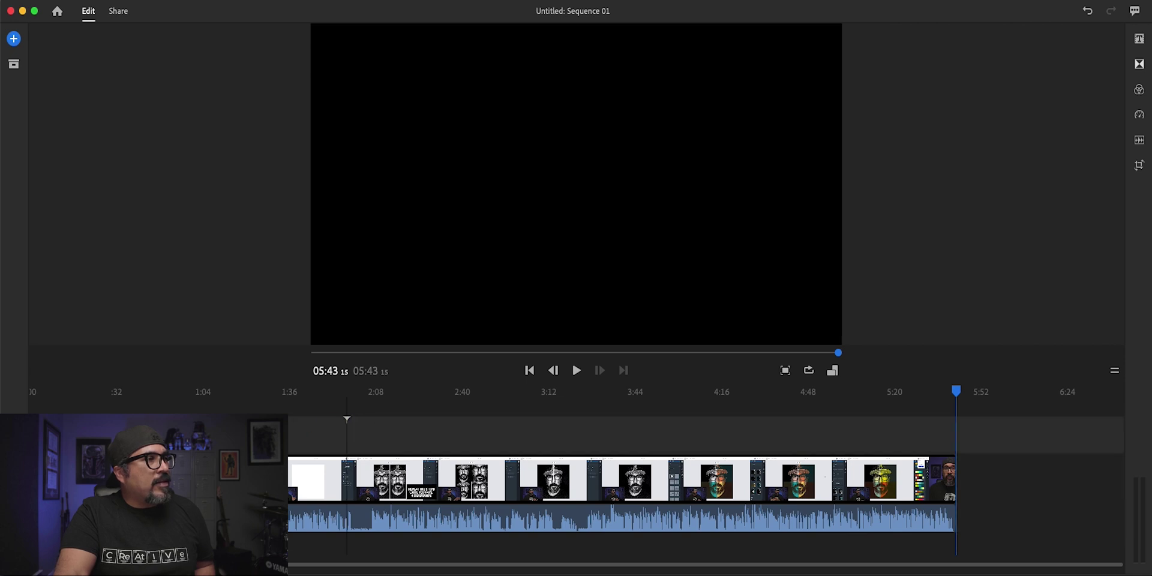
{"action": "left_click", "coordinate": [135, 396]}
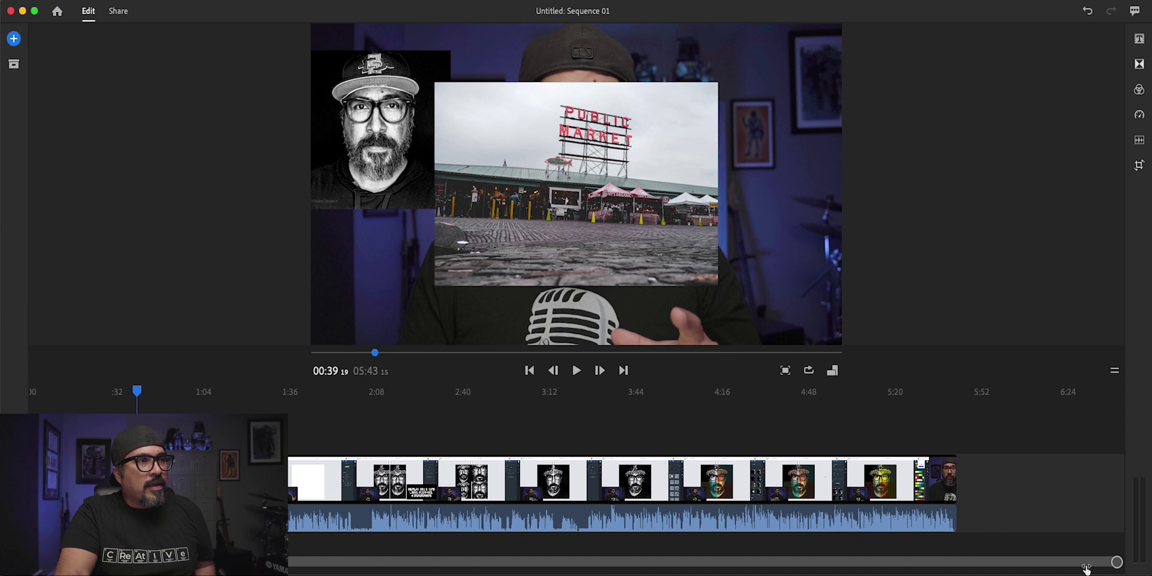
{"action": "left_click_drag", "start_coordinate": [1116, 563], "coordinate": [825, 570]}
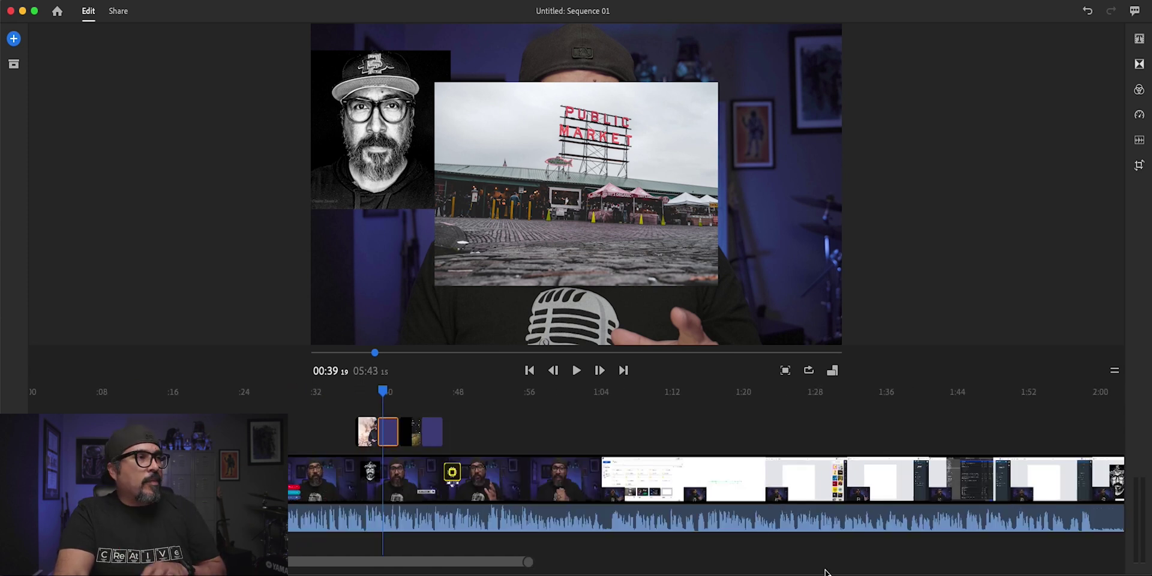
Stagger the photo overlays one after another between about 0:37 and 0:56 above the talking-head clip.
{"action": "left_click_drag", "start_coordinate": [432, 438], "coordinate": [477, 440]}
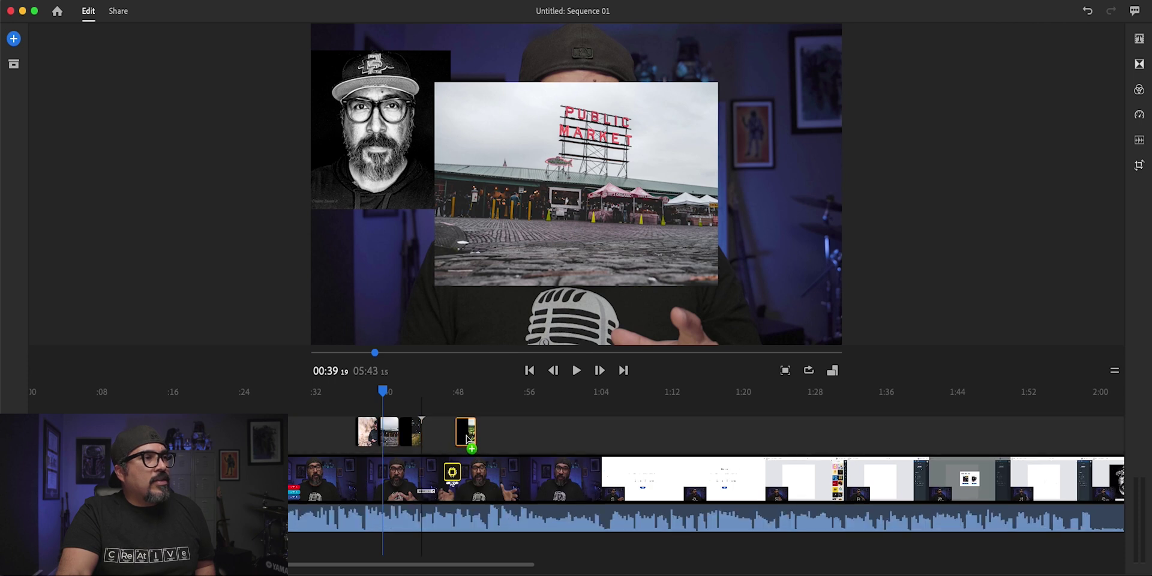
{"action": "mouse_move", "coordinate": [403, 441]}
{"action": "left_mouse_down"}
{"action": "mouse_move", "coordinate": [439, 437]}
{"action": "mouse_move", "coordinate": [418, 435]}
{"action": "left_mouse_up"}
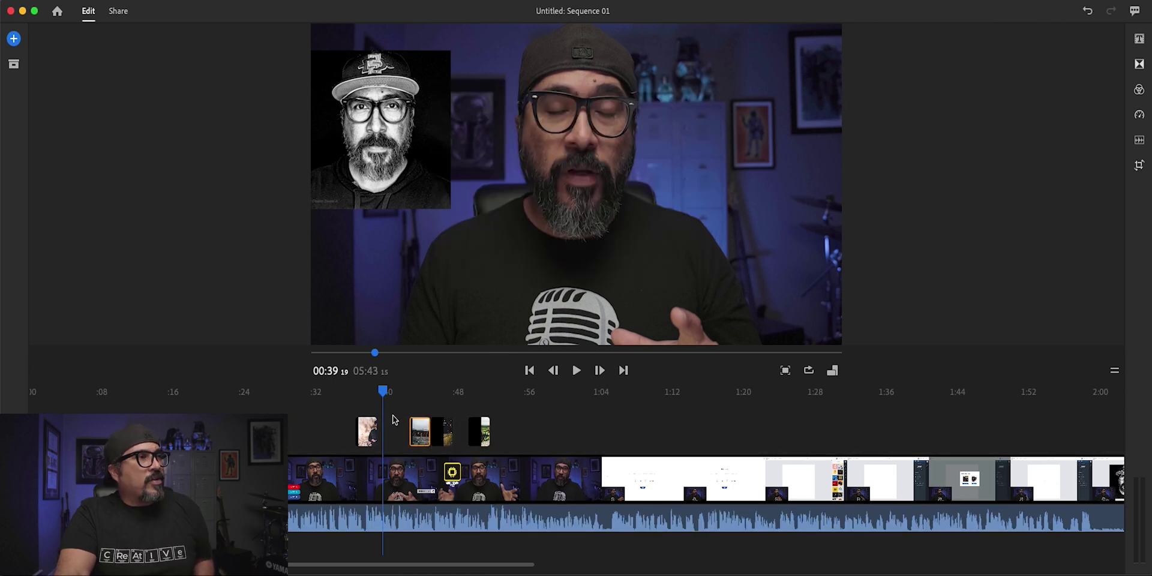
{"action": "left_click", "coordinate": [366, 393]}
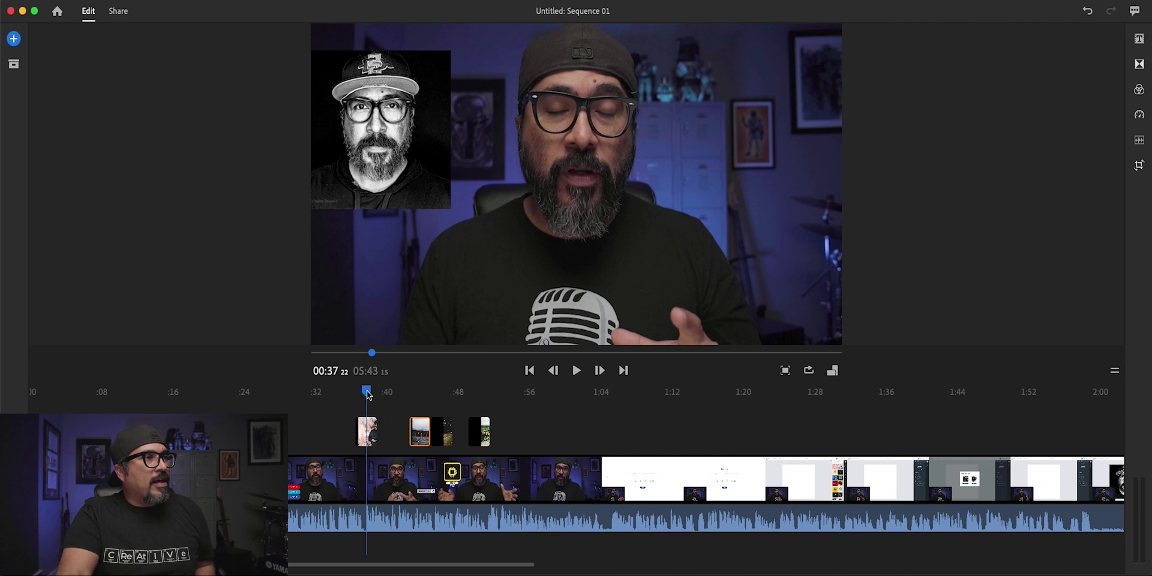
{"action": "left_click", "coordinate": [368, 442]}
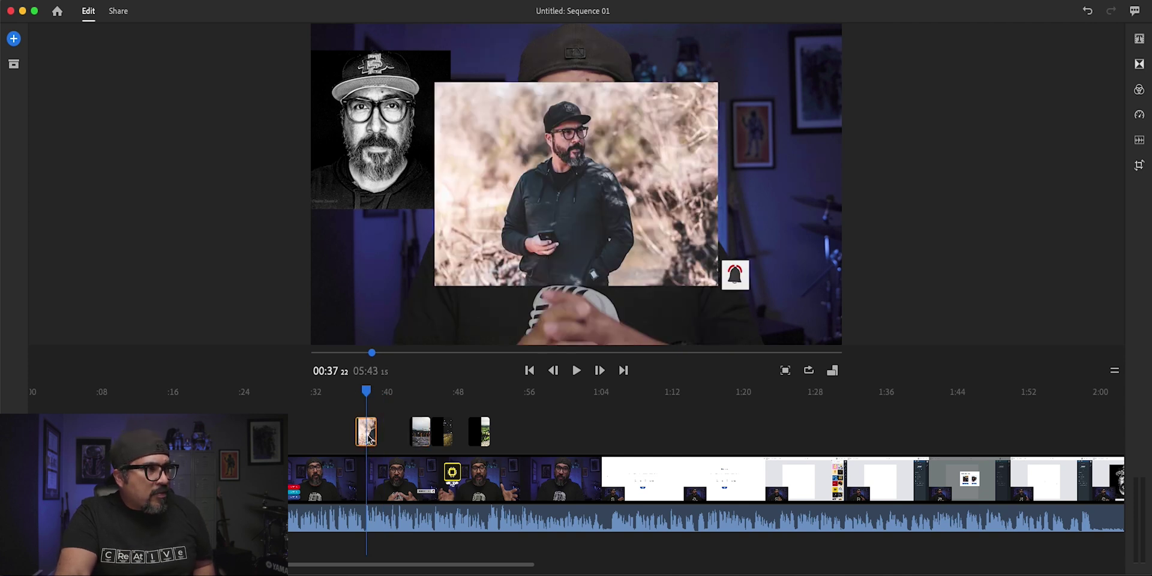
{"action": "left_click_drag", "start_coordinate": [366, 393], "coordinate": [402, 398]}
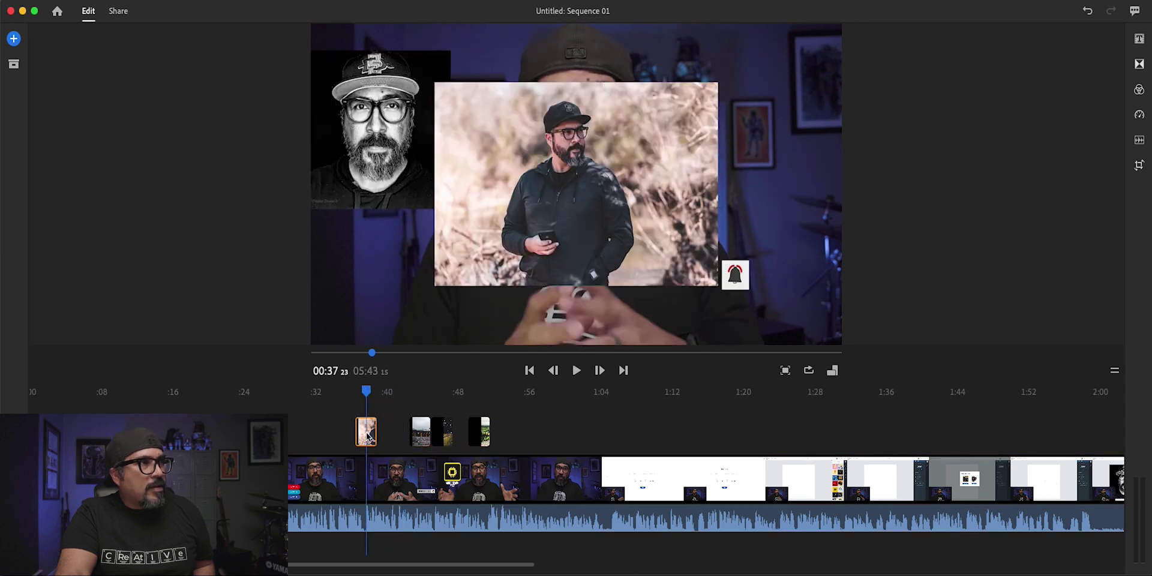
{"action": "left_click_drag", "start_coordinate": [368, 437], "coordinate": [508, 435]}
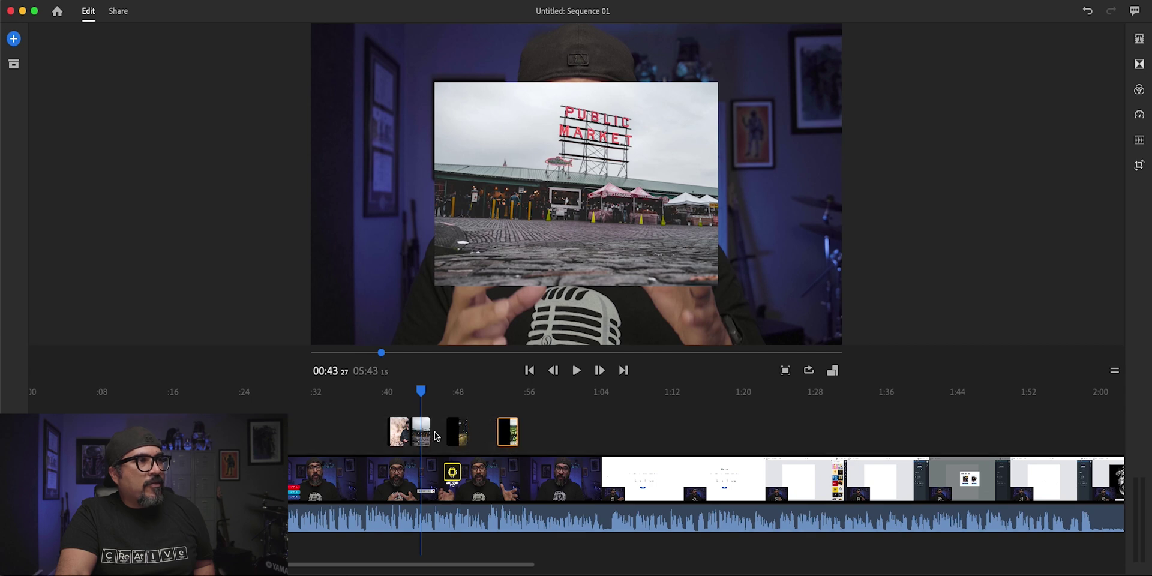
{"action": "left_click_drag", "start_coordinate": [423, 434], "coordinate": [542, 432]}
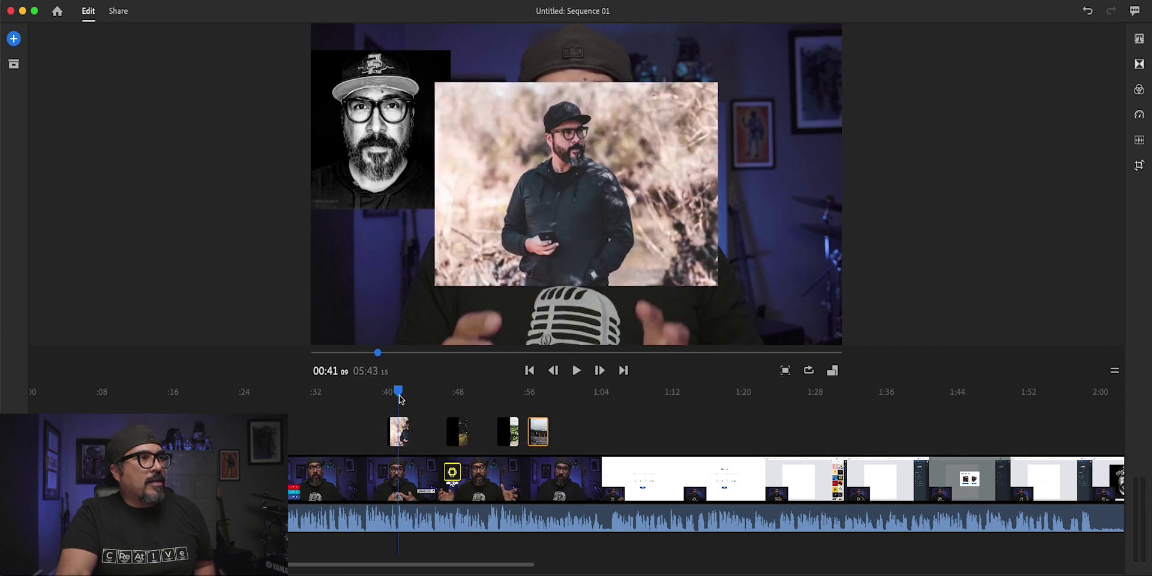
{"action": "left_click_drag", "start_coordinate": [418, 398], "coordinate": [413, 396]}
{"action": "left_click", "coordinate": [403, 430]}
{"action": "left_click_drag", "start_coordinate": [404, 431], "coordinate": [416, 429]}
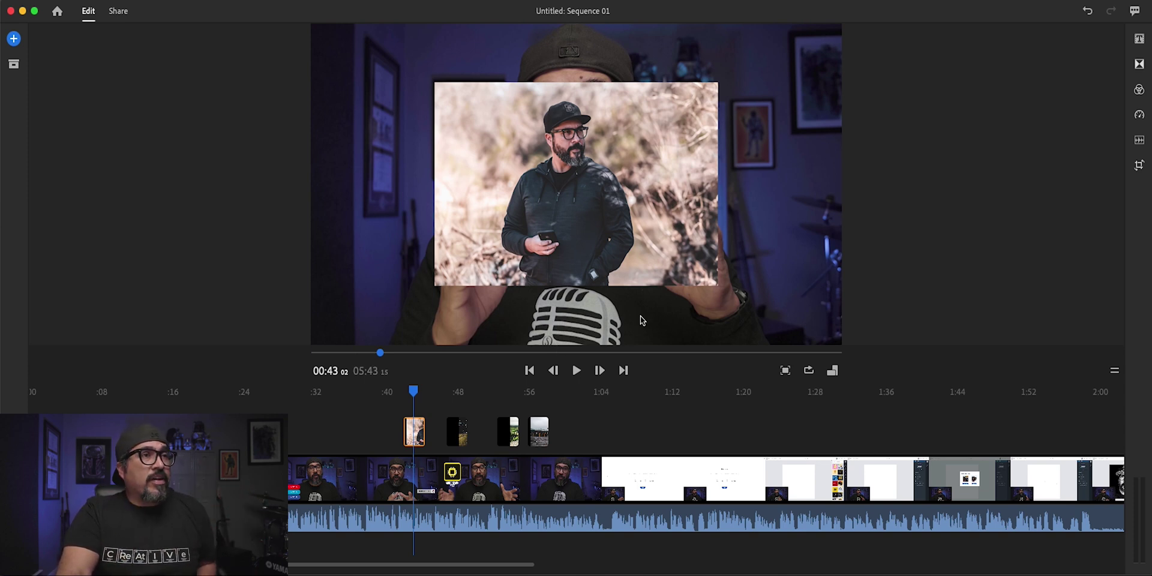
{"action": "left_click", "coordinate": [1139, 167]}
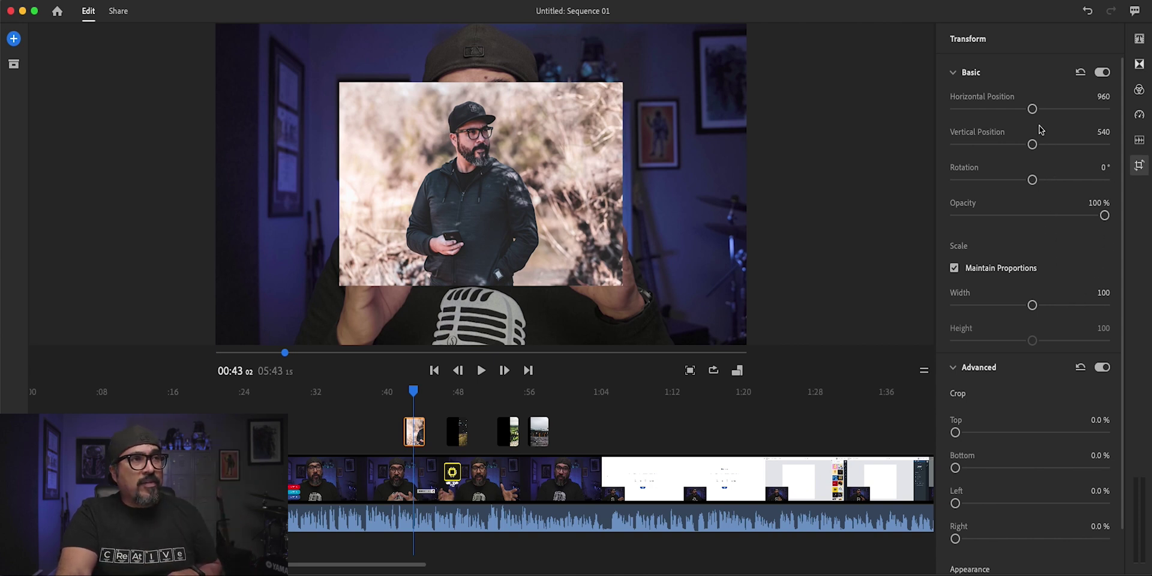
Test position, rotation and opacity on the portrait, reset them, then crop its right side to about 18.9%.
{"action": "mouse_move", "coordinate": [1032, 109]}
{"action": "left_mouse_down"}
{"action": "mouse_move", "coordinate": [1042, 145]}
{"action": "mouse_move", "coordinate": [1026, 144]}
{"action": "left_mouse_up"}
{"action": "left_click_drag", "start_coordinate": [1032, 180], "coordinate": [1048, 181]}
{"action": "left_click", "coordinate": [1081, 72]}
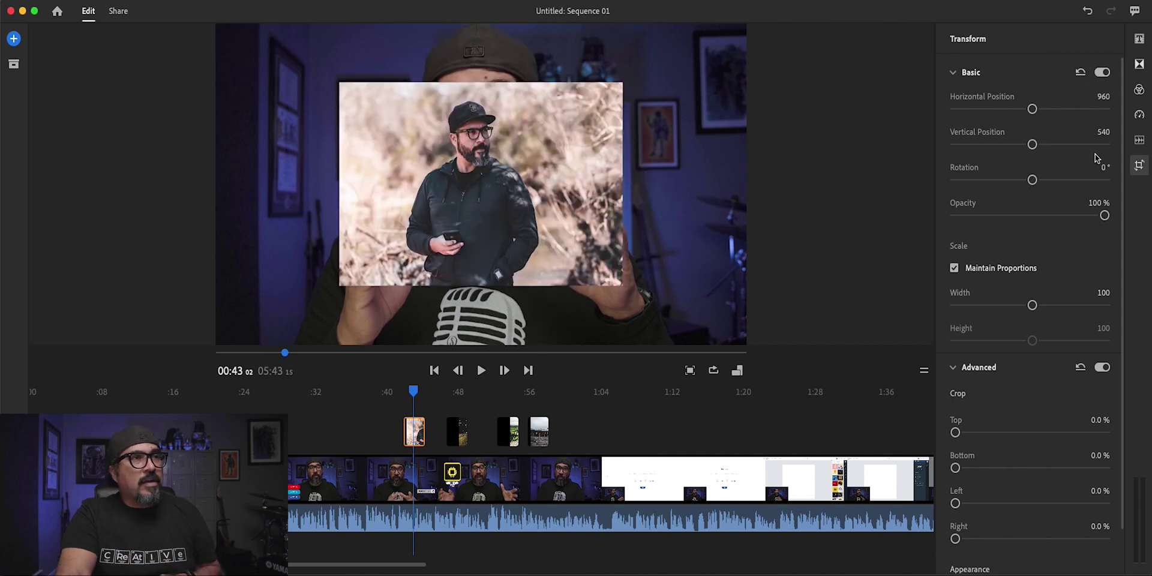
{"action": "mouse_move", "coordinate": [1104, 216]}
{"action": "left_mouse_down"}
{"action": "mouse_move", "coordinate": [1003, 216]}
{"action": "mouse_move", "coordinate": [1106, 217]}
{"action": "left_mouse_up"}
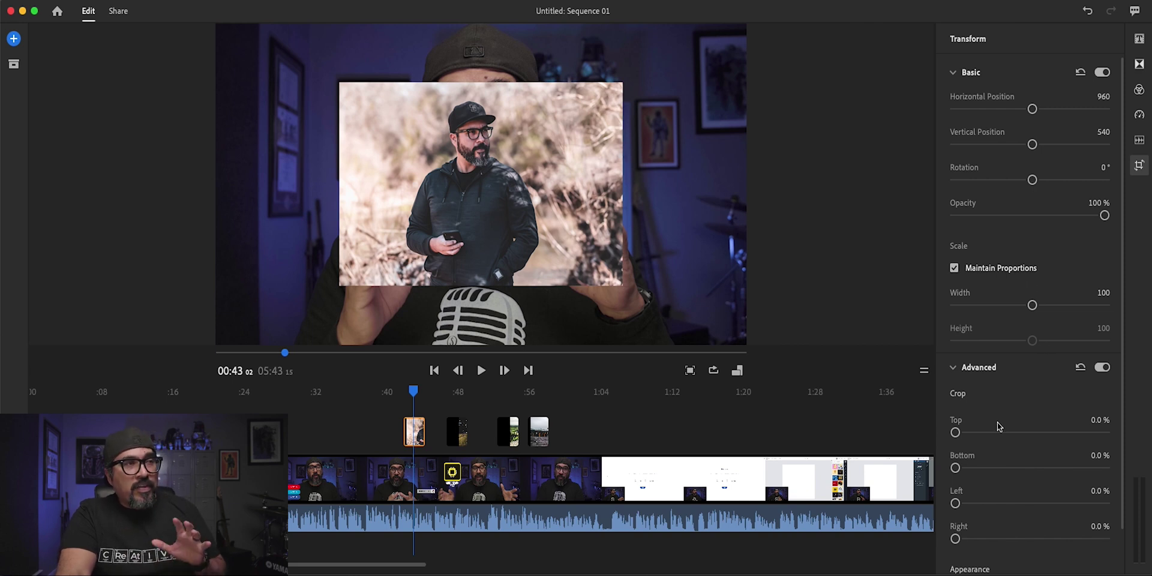
{"action": "scroll", "coordinate": [999, 430], "scroll_direction": "down", "scroll_amount": 2}
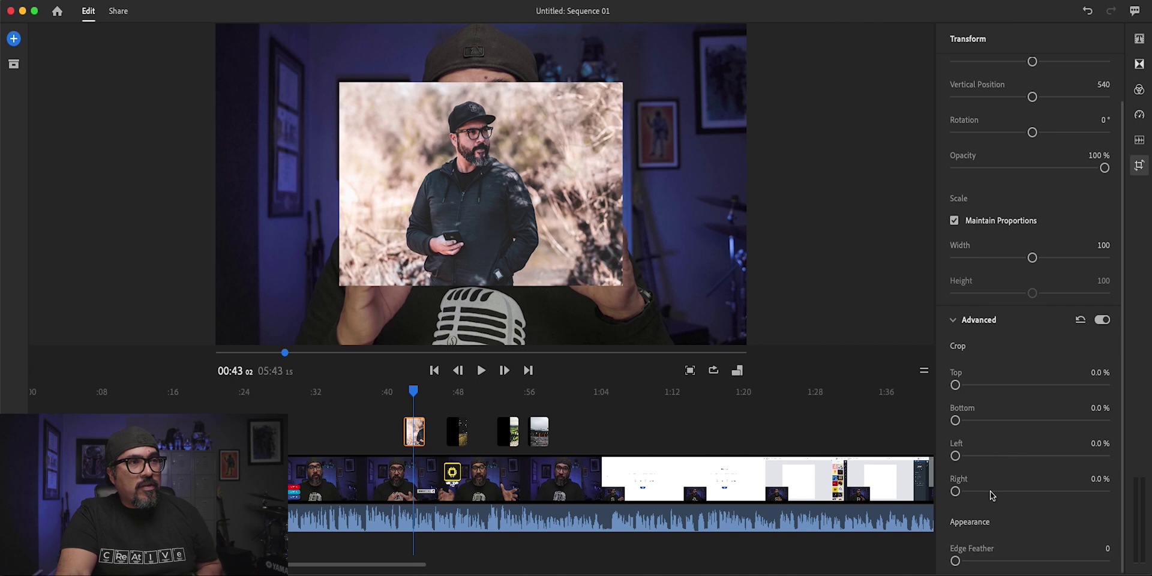
{"action": "left_click_drag", "start_coordinate": [956, 492], "coordinate": [981, 492]}
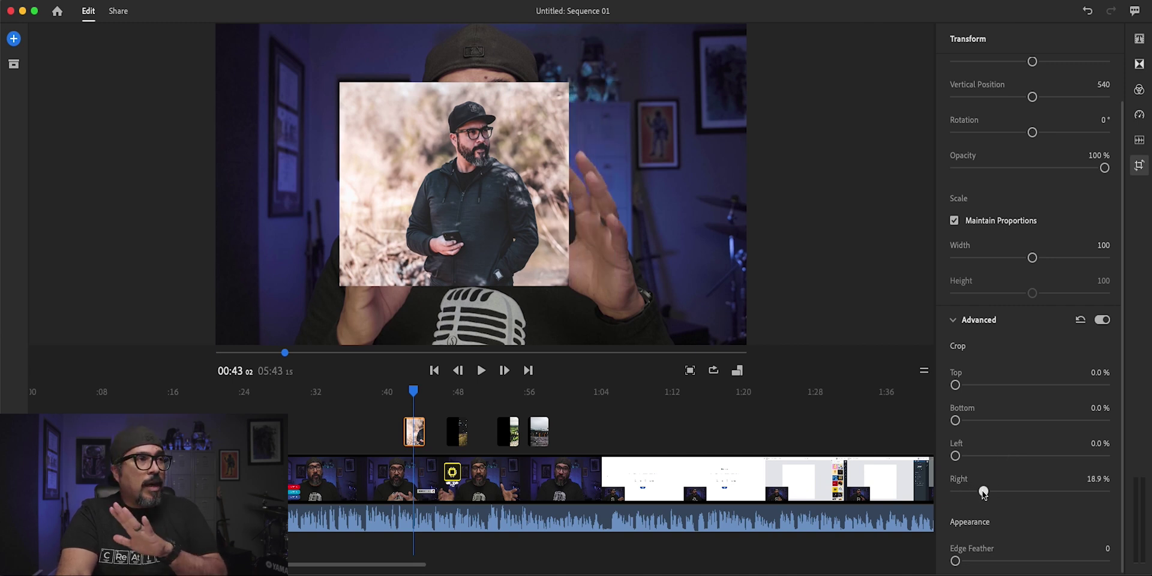
Crop the portrait about 20% from the right and 12% from the left, leaving Edge Feather at 0.
{"action": "left_click_drag", "start_coordinate": [984, 493], "coordinate": [984, 493]}
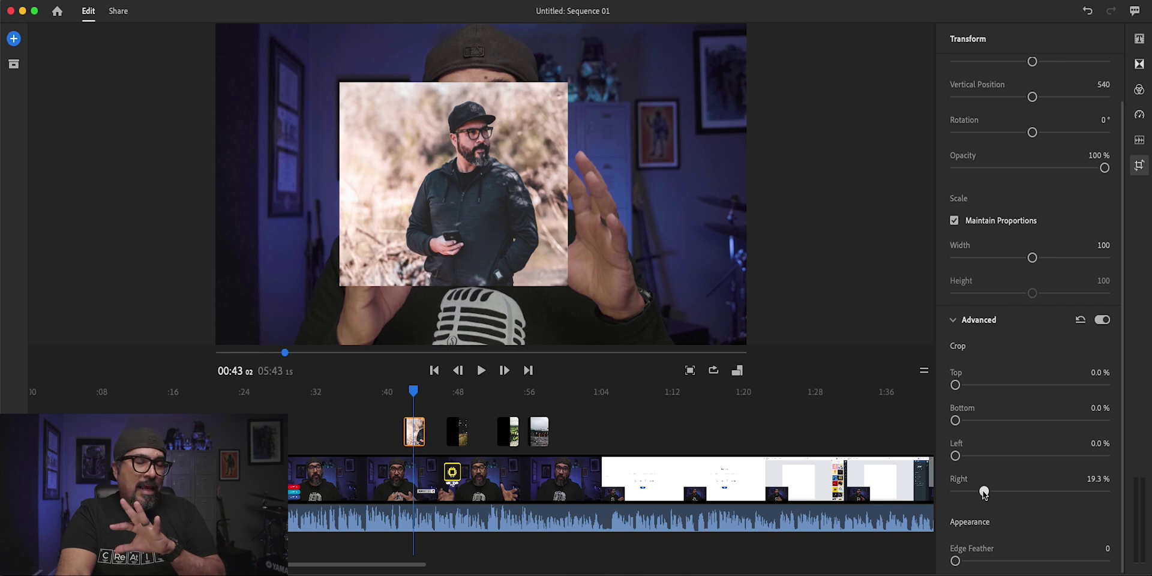
{"action": "left_click_drag", "start_coordinate": [984, 493], "coordinate": [985, 493]}
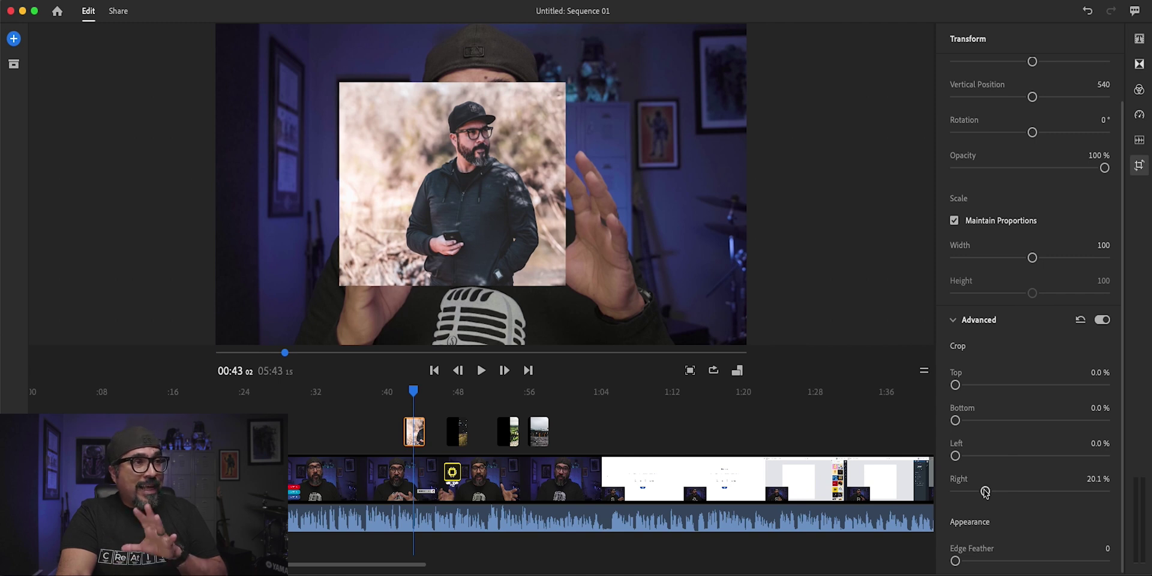
{"action": "left_click_drag", "start_coordinate": [955, 456], "coordinate": [973, 459]}
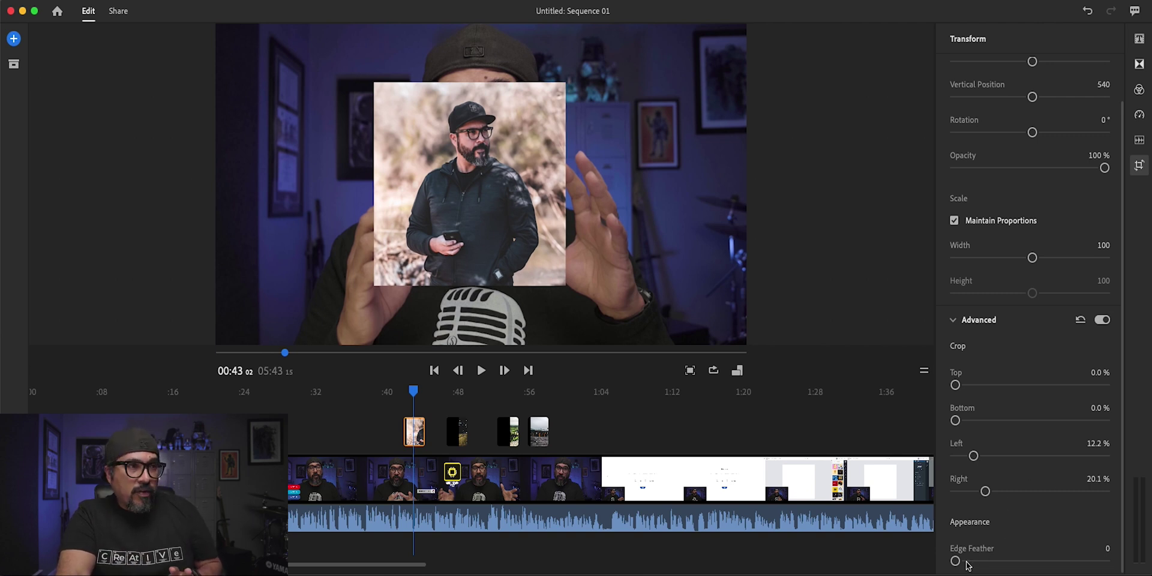
{"action": "left_click_drag", "start_coordinate": [966, 563], "coordinate": [1044, 561]}
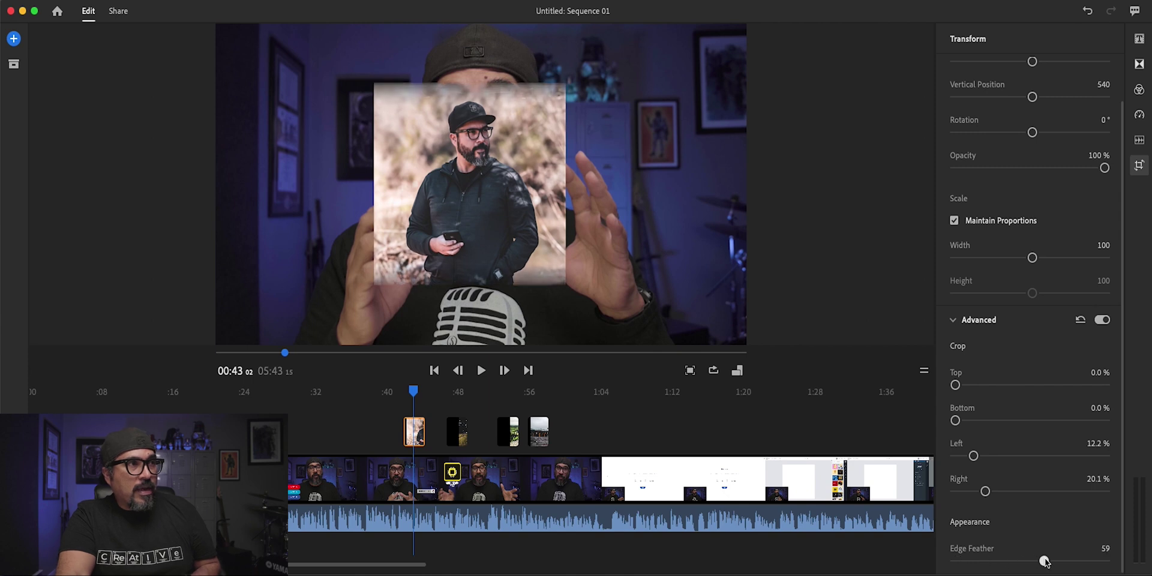
{"action": "left_click_drag", "start_coordinate": [1044, 561], "coordinate": [929, 562]}
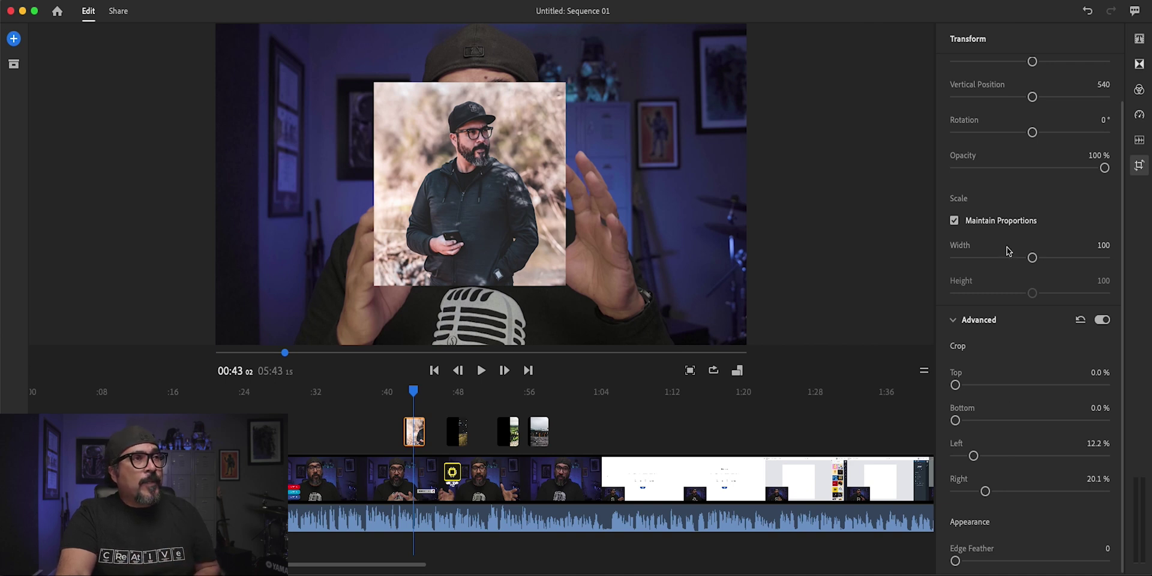
{"action": "scroll", "coordinate": [1041, 108], "scroll_direction": "up", "scroll_amount": 3}
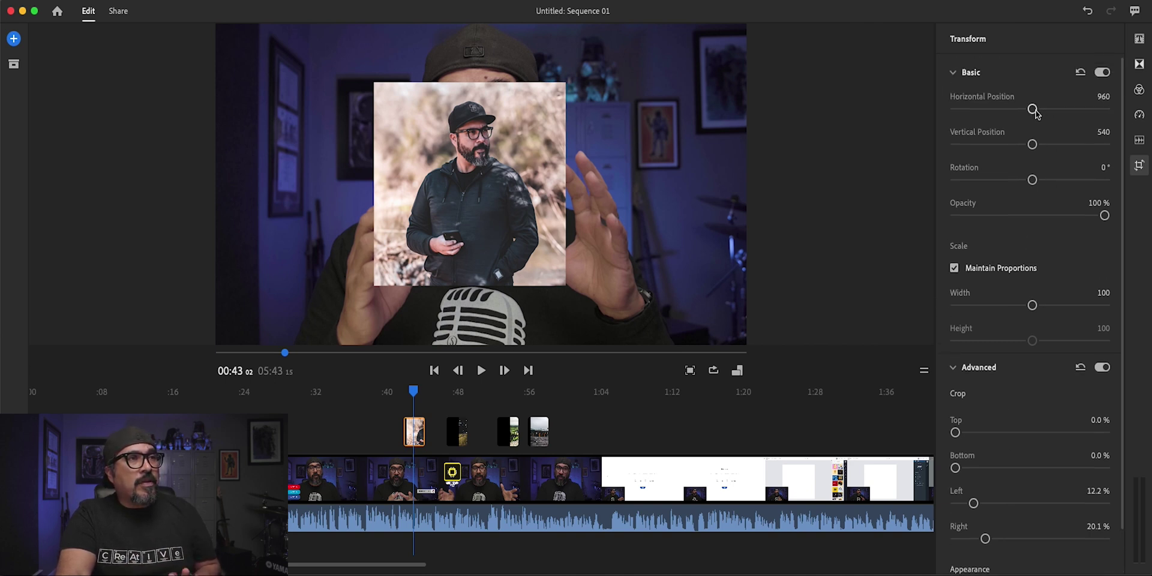
Set the portrait to horizontal position 1565, width 80 and vertical position 361.
{"action": "left_click_drag", "start_coordinate": [1032, 109], "coordinate": [1053, 112]}
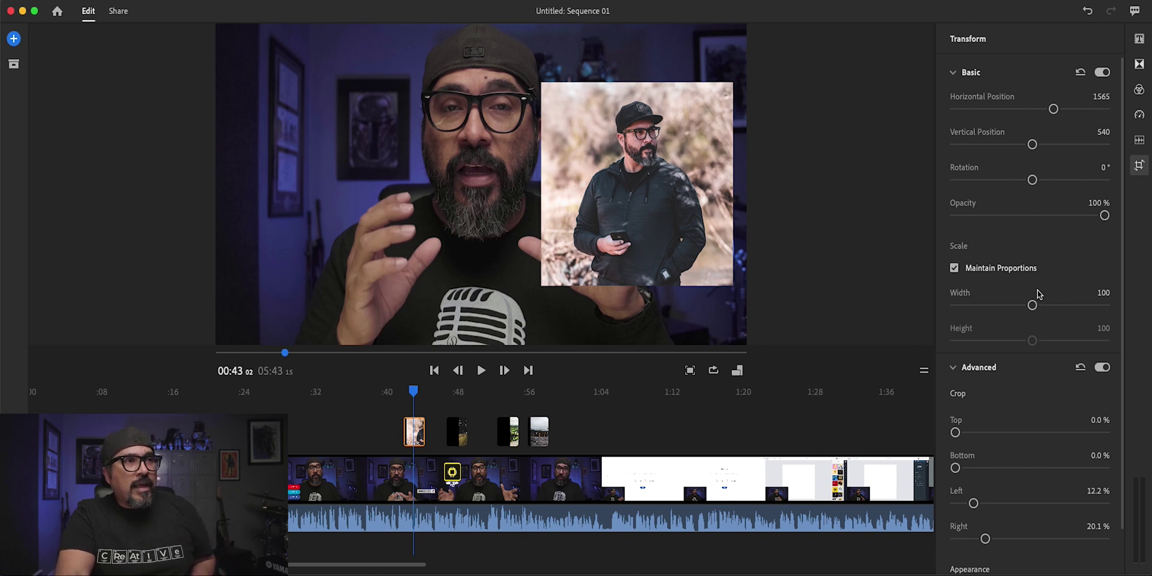
{"action": "left_click_drag", "start_coordinate": [1032, 305], "coordinate": [1015, 305]}
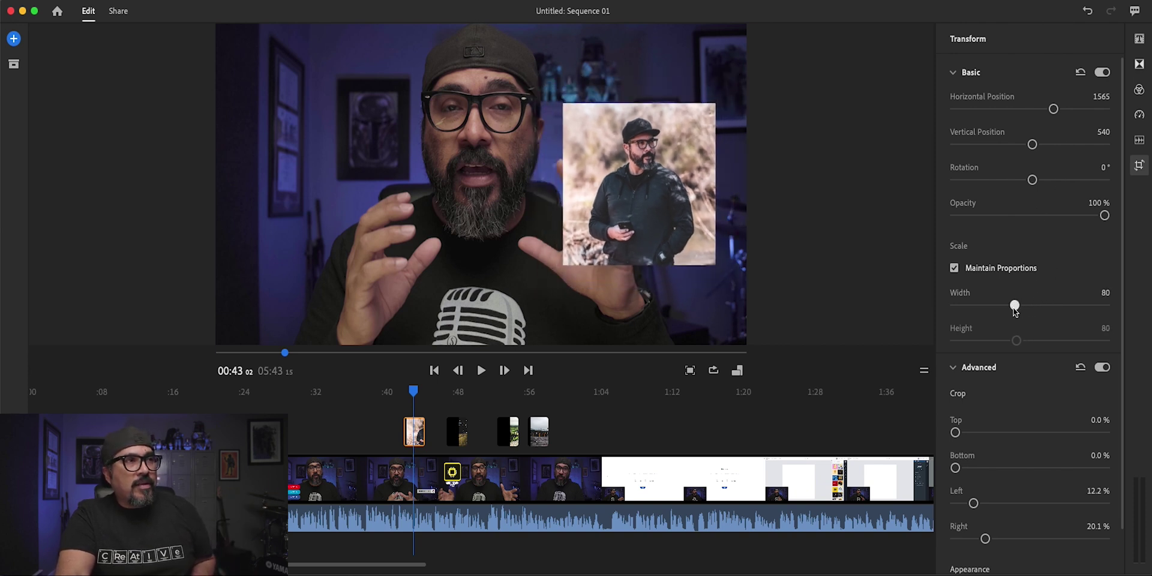
{"action": "left_click_drag", "start_coordinate": [1032, 144], "coordinate": [1017, 146]}
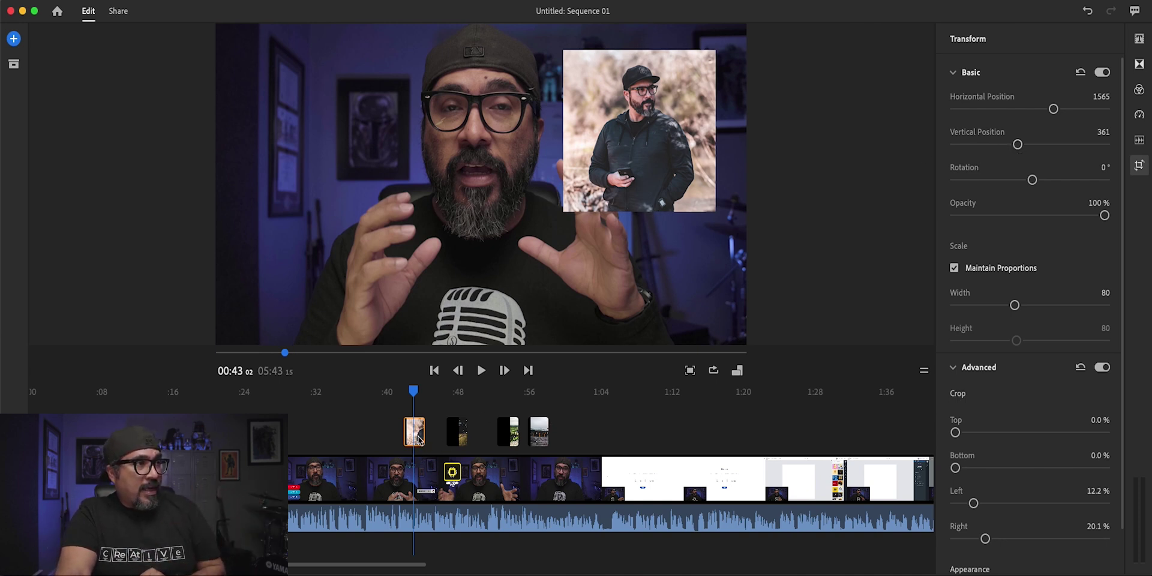
Move the cropped portrait clip earlier and put the night city photo under the playhead.
{"action": "left_click_drag", "start_coordinate": [418, 439], "coordinate": [295, 435]}
{"action": "left_click", "coordinate": [447, 436]}
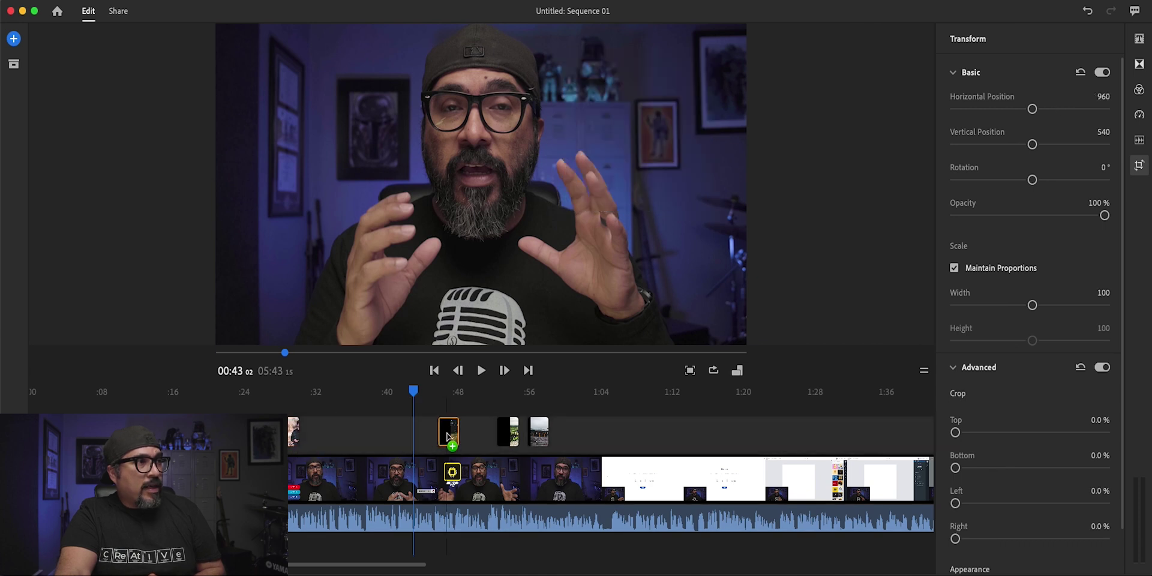
{"action": "left_click_drag", "start_coordinate": [447, 436], "coordinate": [418, 430]}
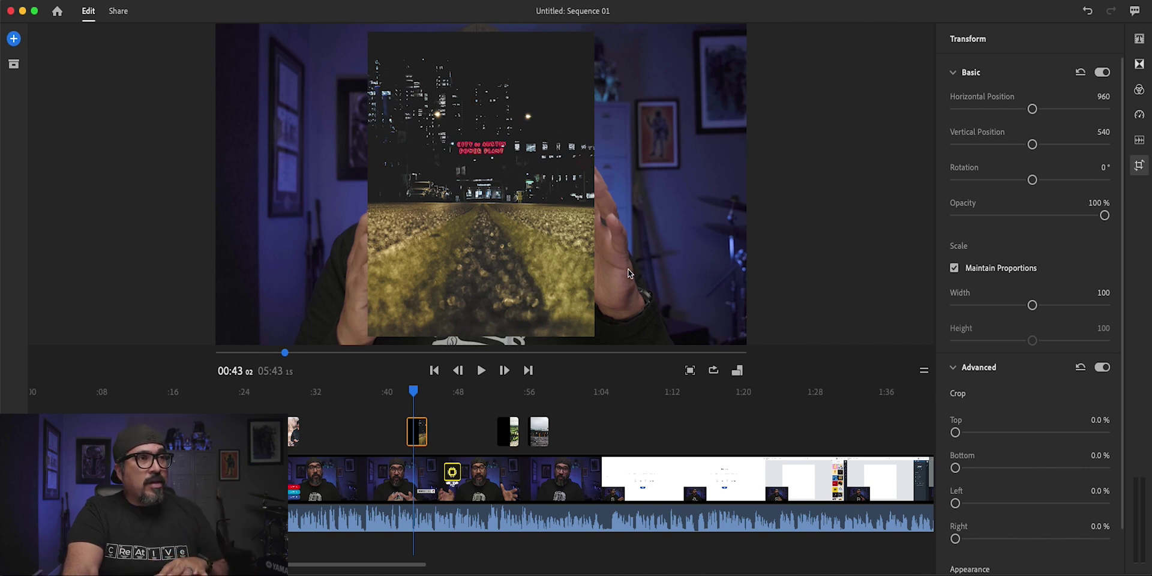
With proportions locked, scale the night city photo to 200% and center it to fill the frame.
{"action": "left_click_drag", "start_coordinate": [1032, 306], "coordinate": [1107, 309]}
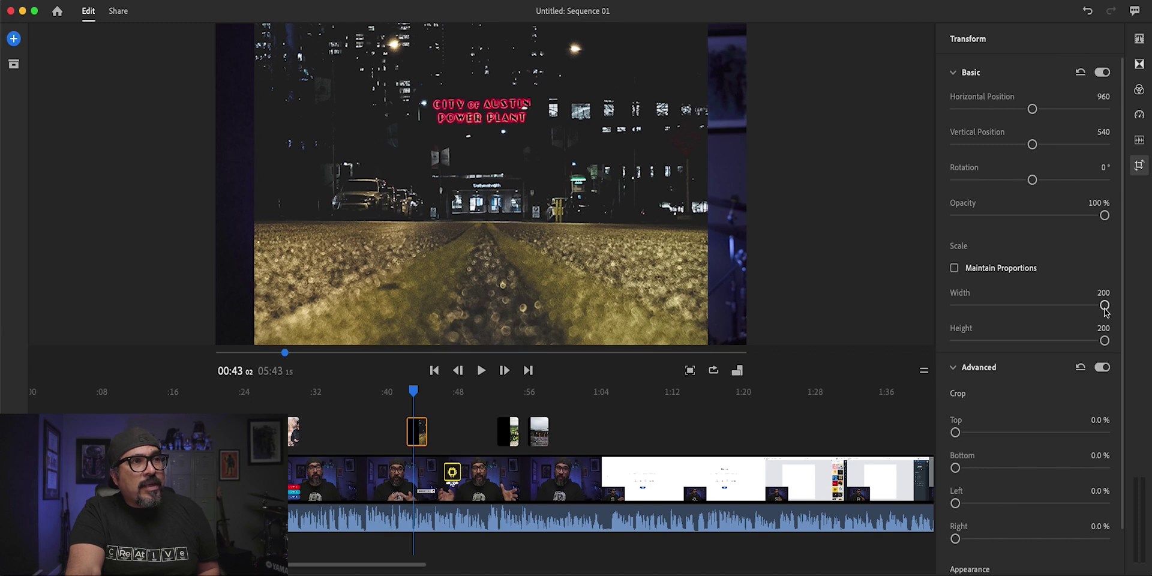
{"action": "left_click", "coordinate": [954, 268]}
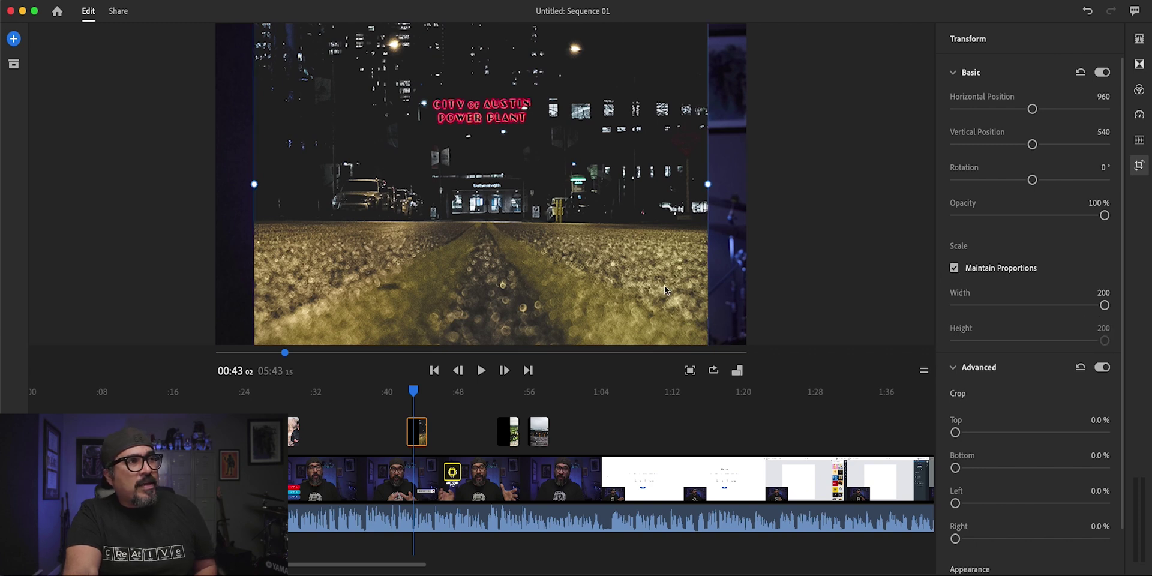
{"action": "left_click_drag", "start_coordinate": [708, 185], "coordinate": [767, 186]}
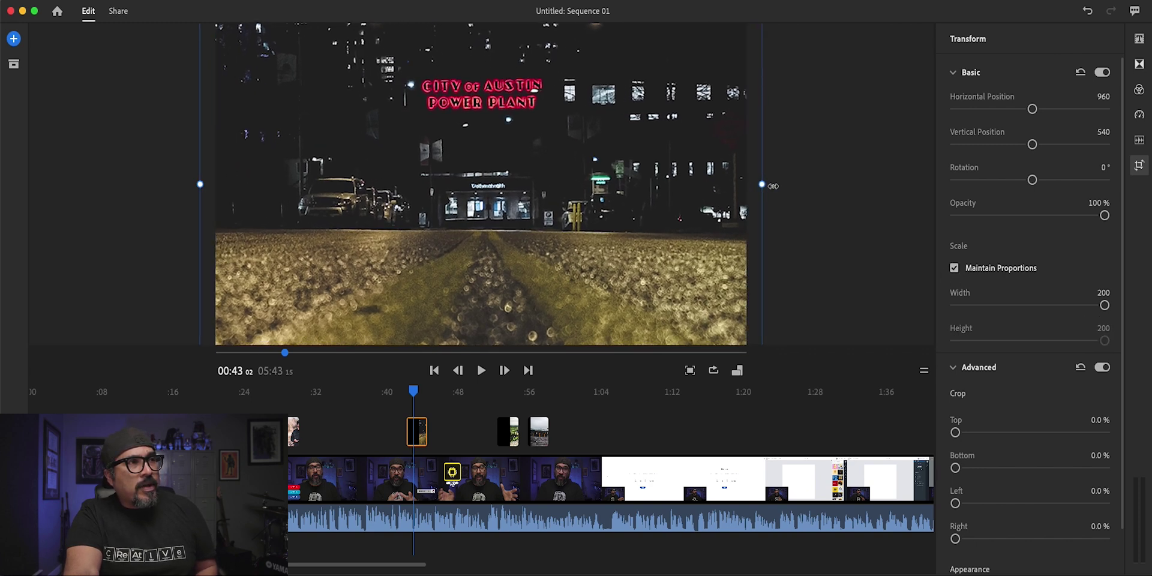
{"action": "left_click_drag", "start_coordinate": [767, 186], "coordinate": [764, 185]}
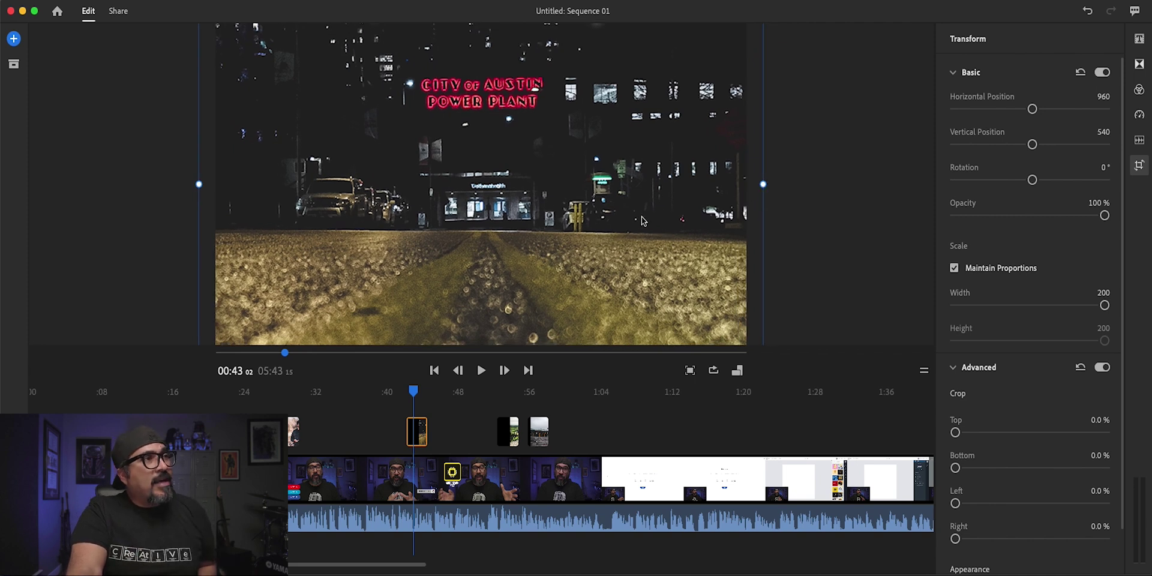
{"action": "left_click_drag", "start_coordinate": [642, 223], "coordinate": [637, 256]}
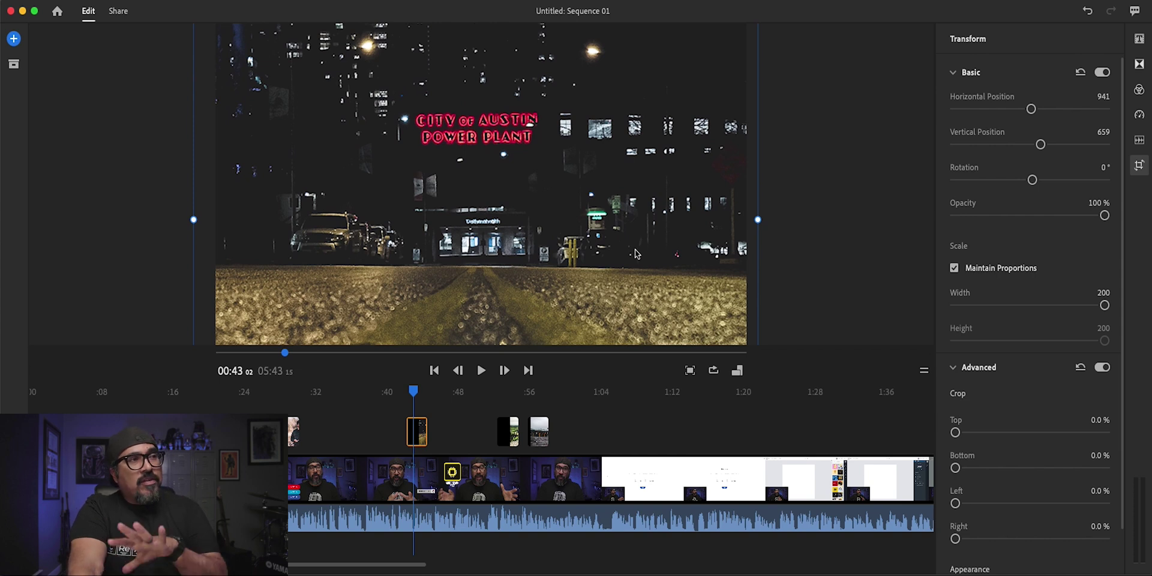
{"action": "left_click_drag", "start_coordinate": [621, 262], "coordinate": [607, 110]}
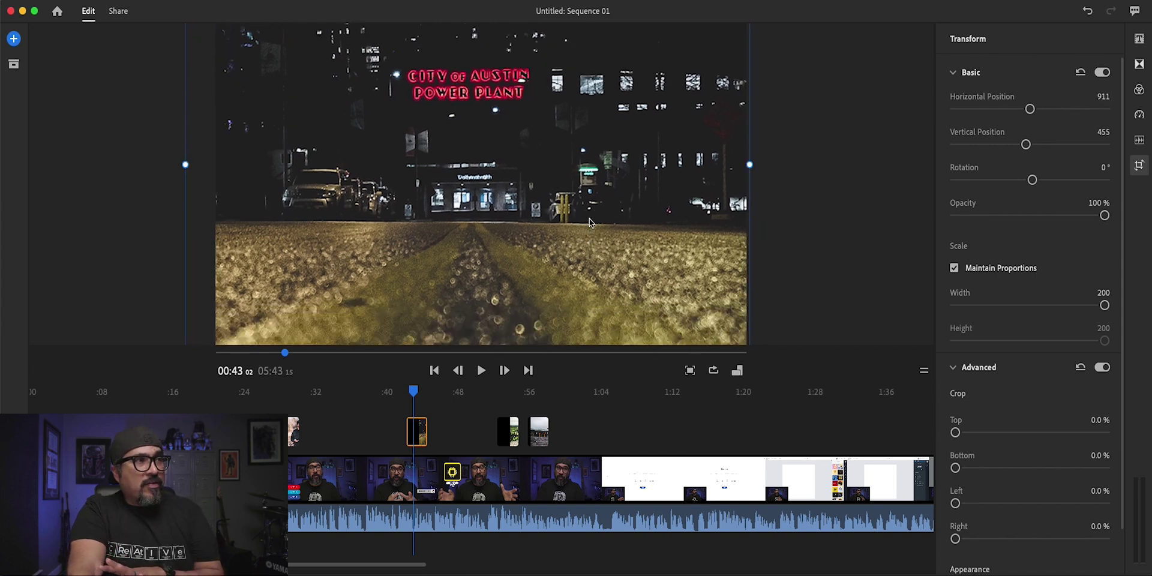
{"action": "left_click_drag", "start_coordinate": [607, 124], "coordinate": [602, 282]}
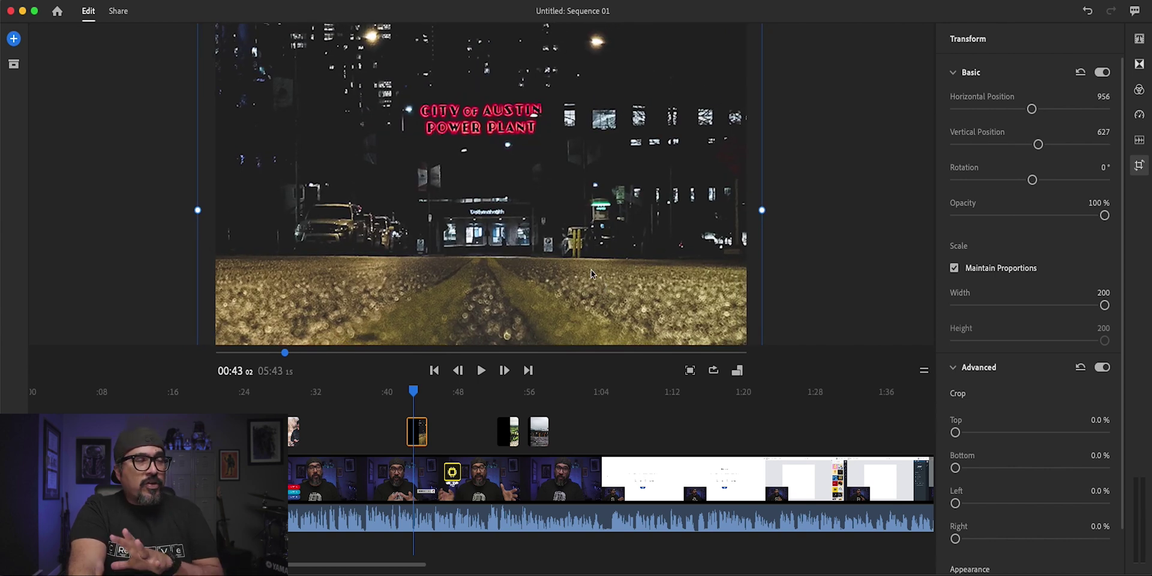
{"action": "left_click_drag", "start_coordinate": [591, 274], "coordinate": [591, 252]}
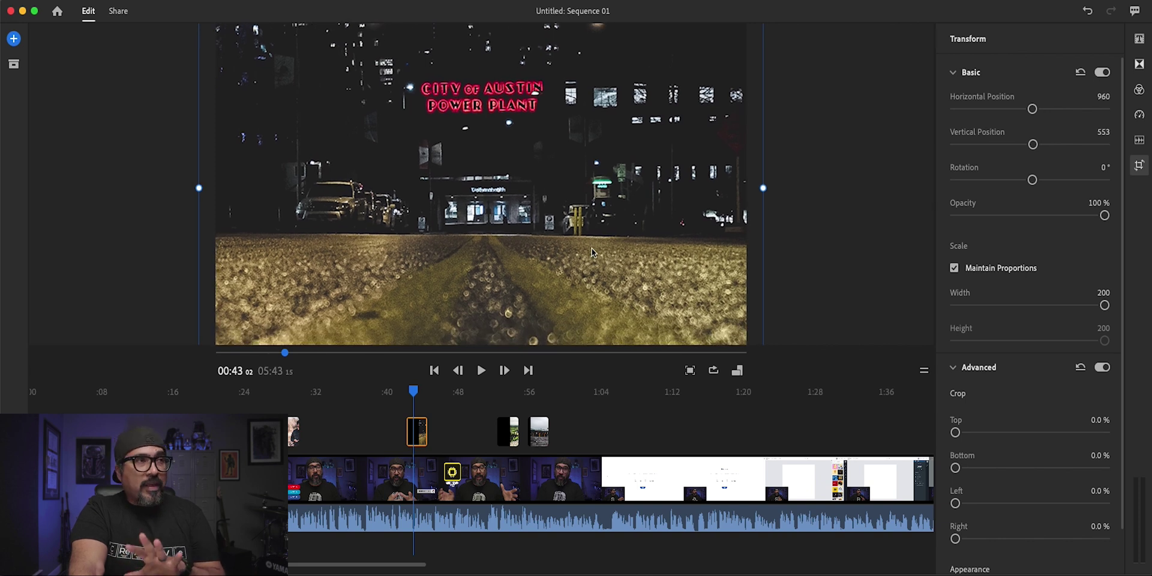
{"action": "left_click_drag", "start_coordinate": [1105, 306], "coordinate": [1087, 308]}
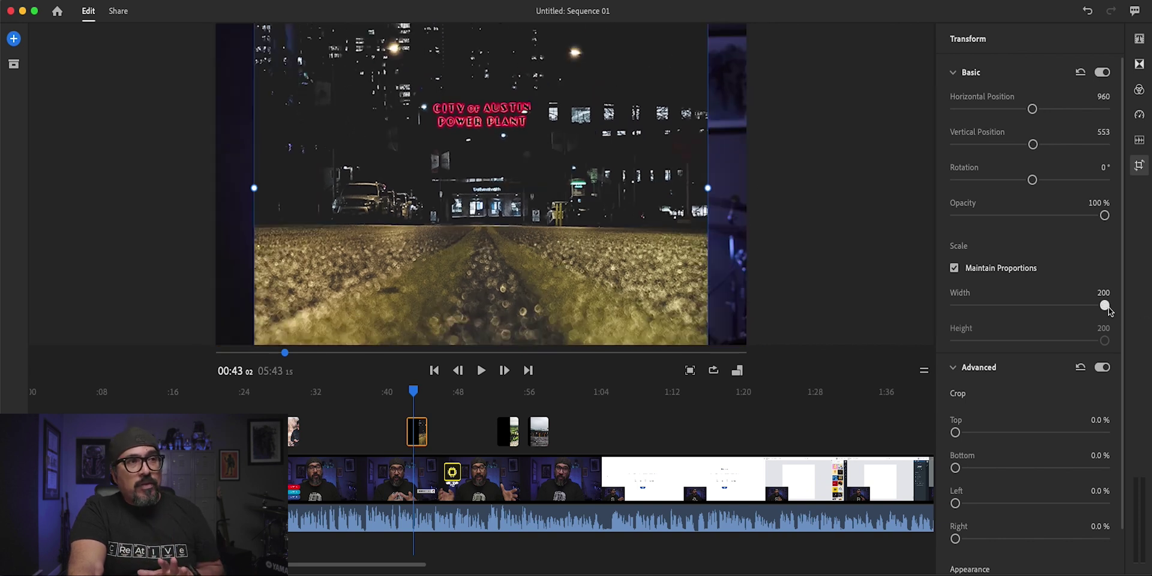
{"action": "key", "text": "super+z"}
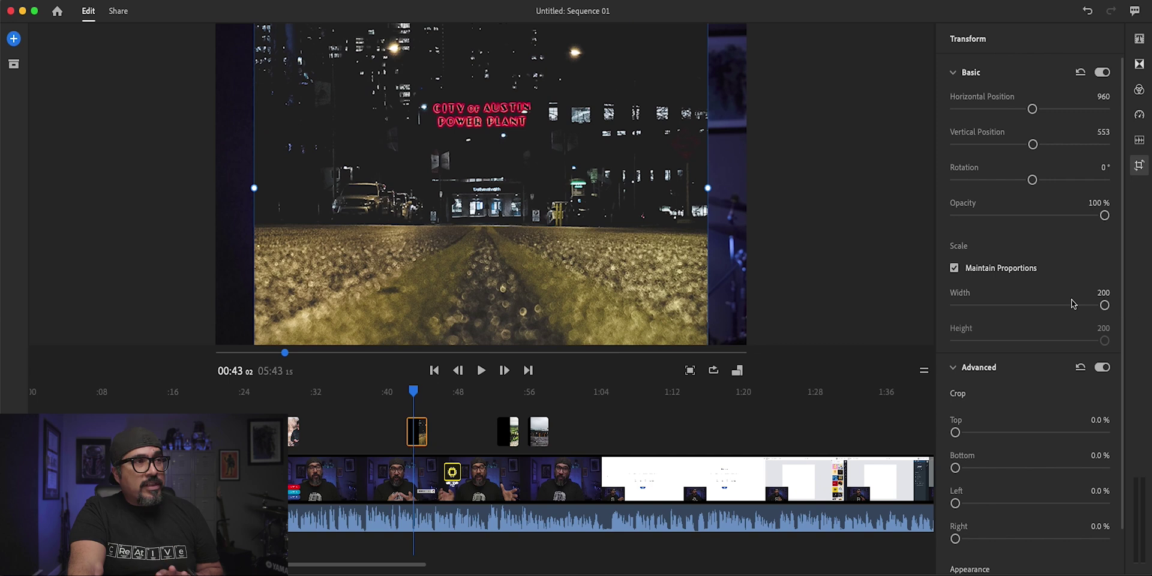
{"action": "left_click_drag", "start_coordinate": [708, 190], "coordinate": [801, 191]}
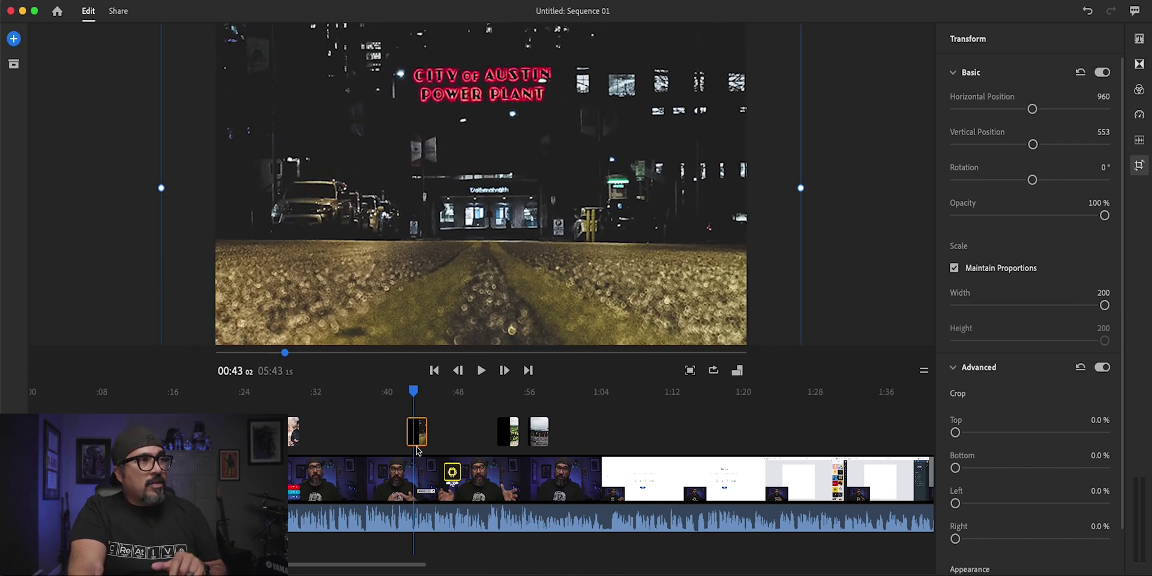
{"action": "scroll", "coordinate": [419, 450], "scroll_direction": "right", "scroll_amount": 3}
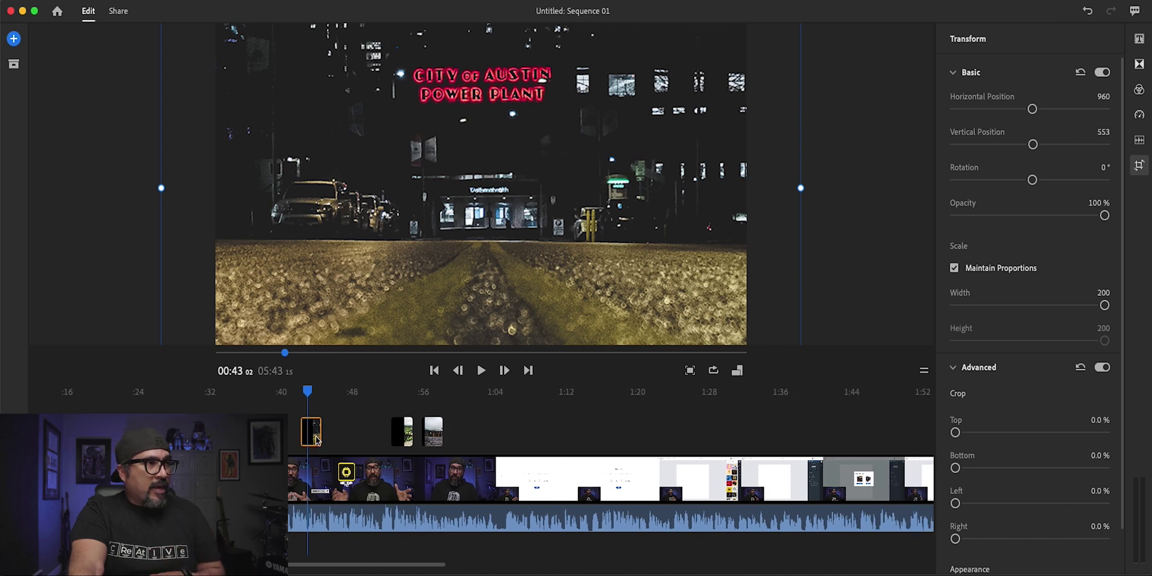
Replace the night photo with the bike photo, move it to horizontal position 370 and shrink it to 76%.
{"action": "key", "text": "Delete"}
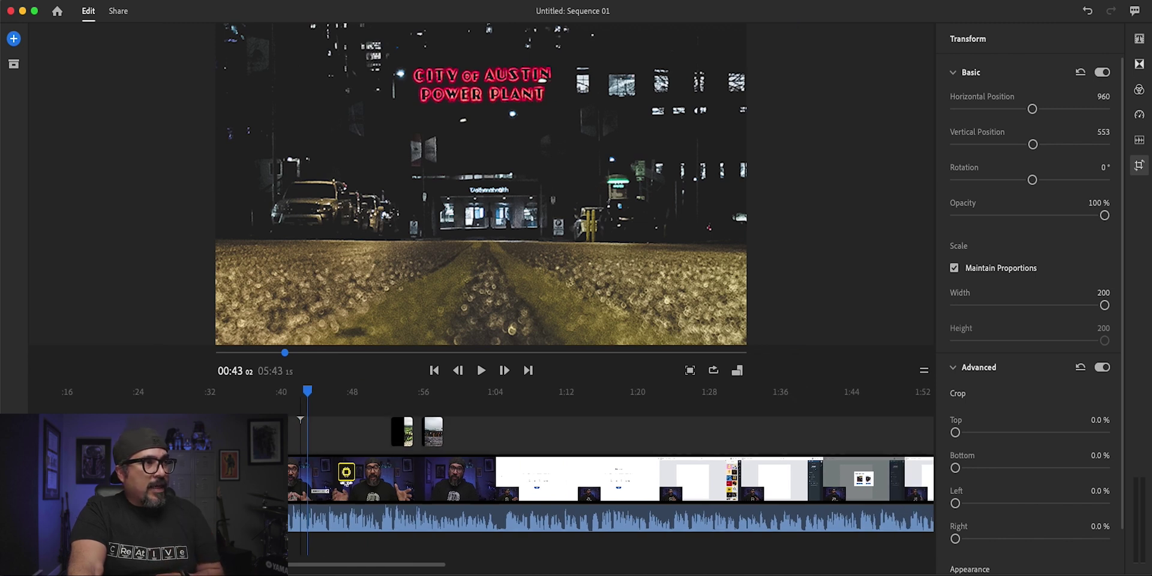
{"action": "left_click_drag", "start_coordinate": [404, 431], "coordinate": [312, 436]}
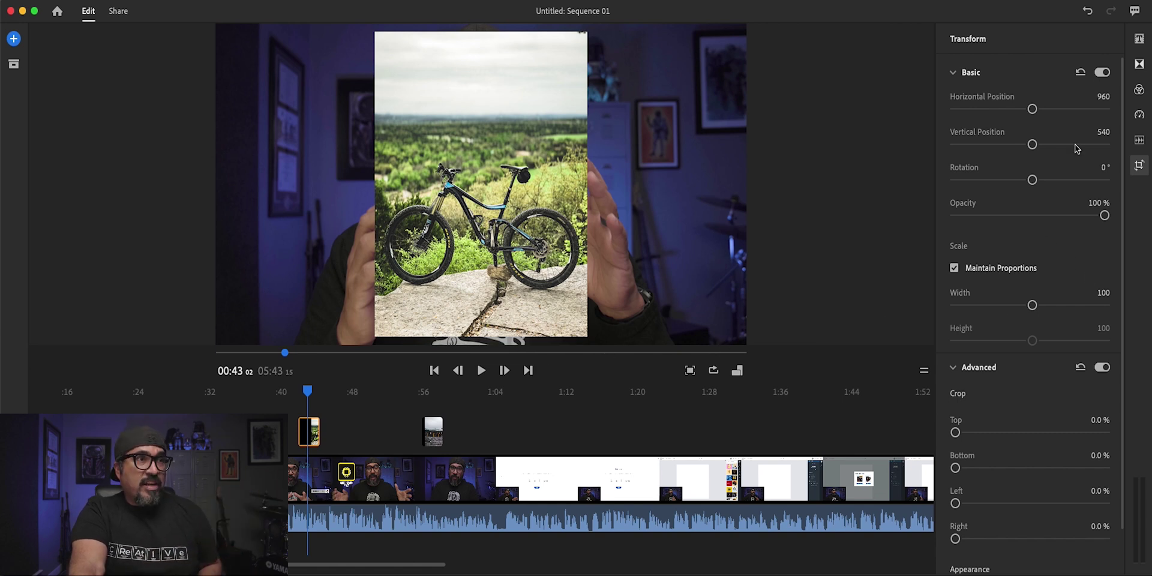
{"action": "left_click_drag", "start_coordinate": [1032, 109], "coordinate": [1008, 109]}
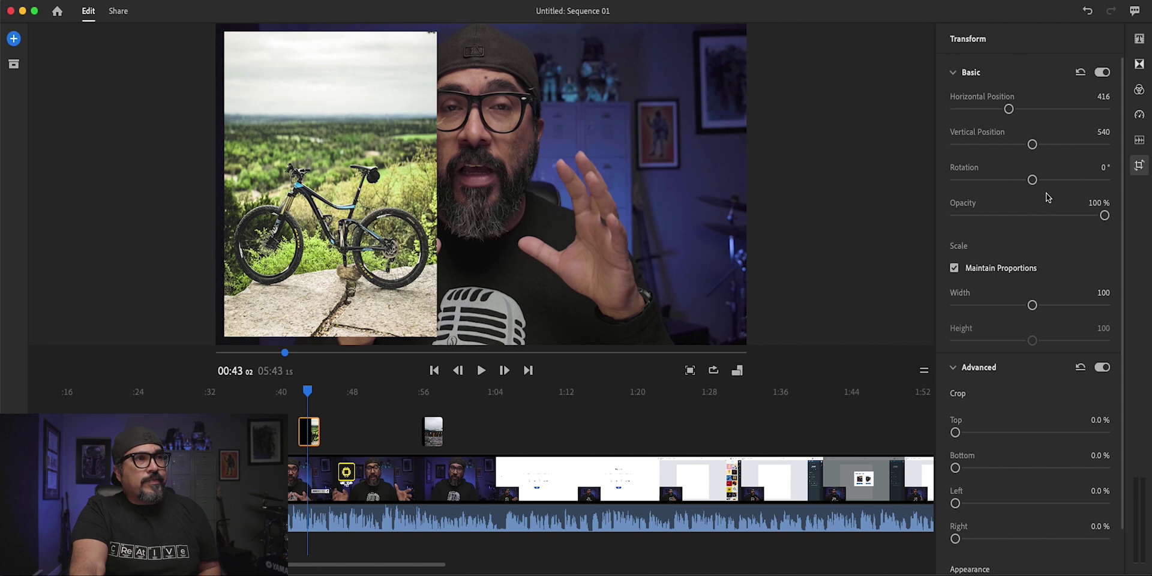
{"action": "left_click_drag", "start_coordinate": [1031, 306], "coordinate": [1013, 305]}
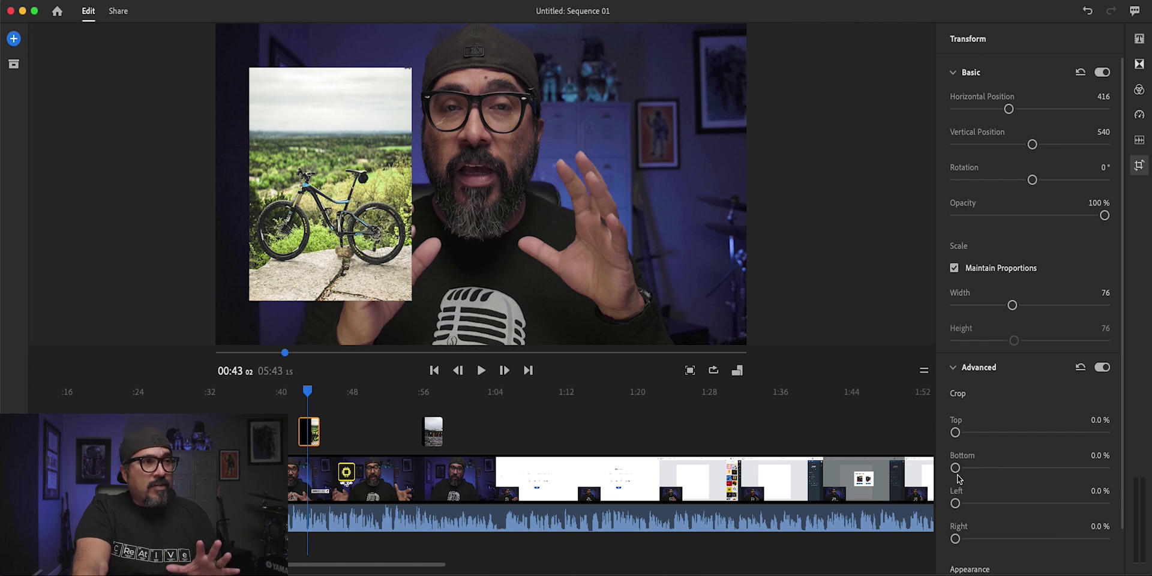
Crop 26.4% off the bike photo's top and raise it to vertical position 259, then delete the clip.
{"action": "left_click_drag", "start_coordinate": [955, 433], "coordinate": [995, 432]}
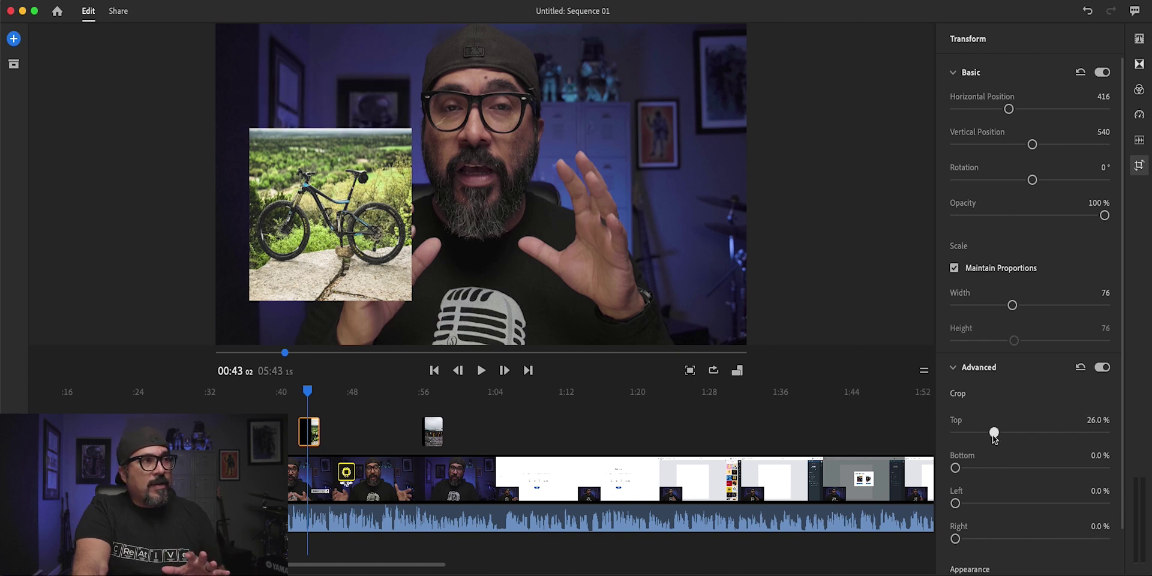
{"action": "left_click_drag", "start_coordinate": [995, 436], "coordinate": [994, 436]}
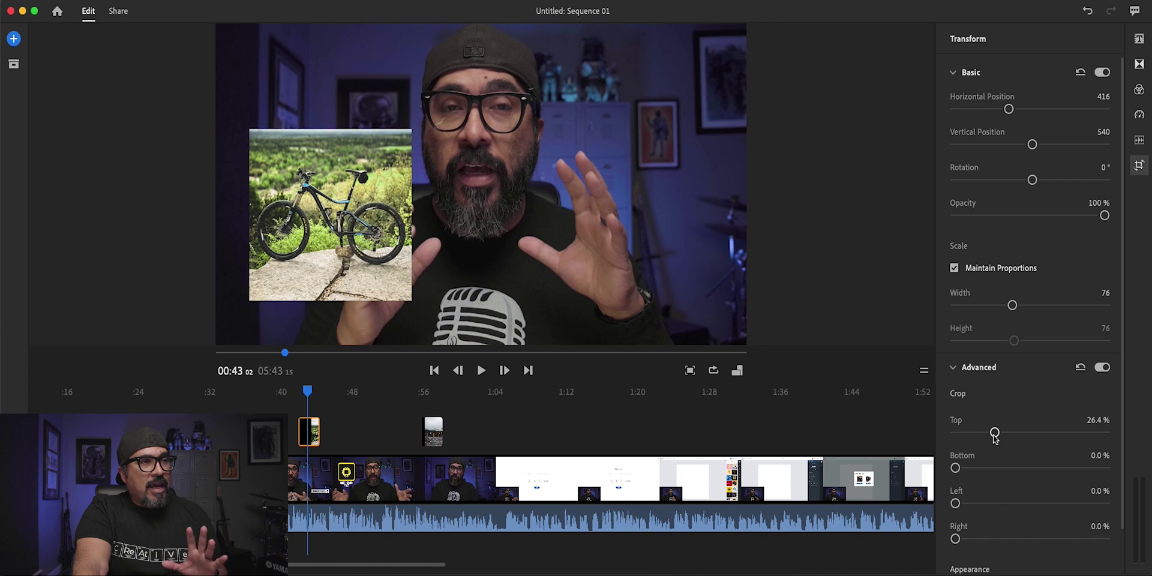
{"action": "left_click_drag", "start_coordinate": [1032, 144], "coordinate": [1010, 144]}
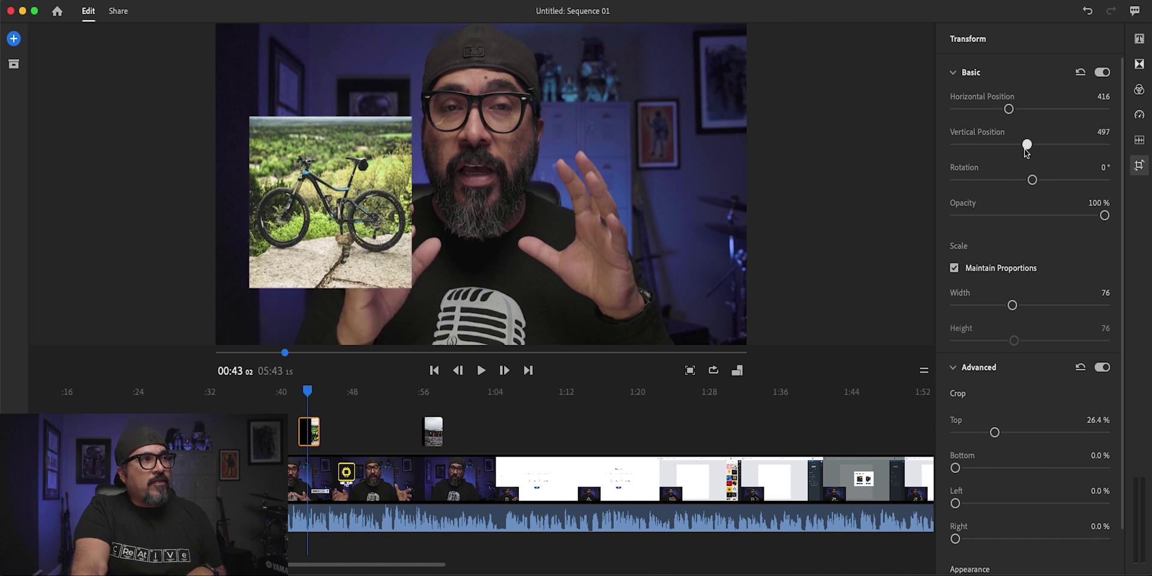
{"action": "left_click_drag", "start_coordinate": [1008, 110], "coordinate": [1007, 110]}
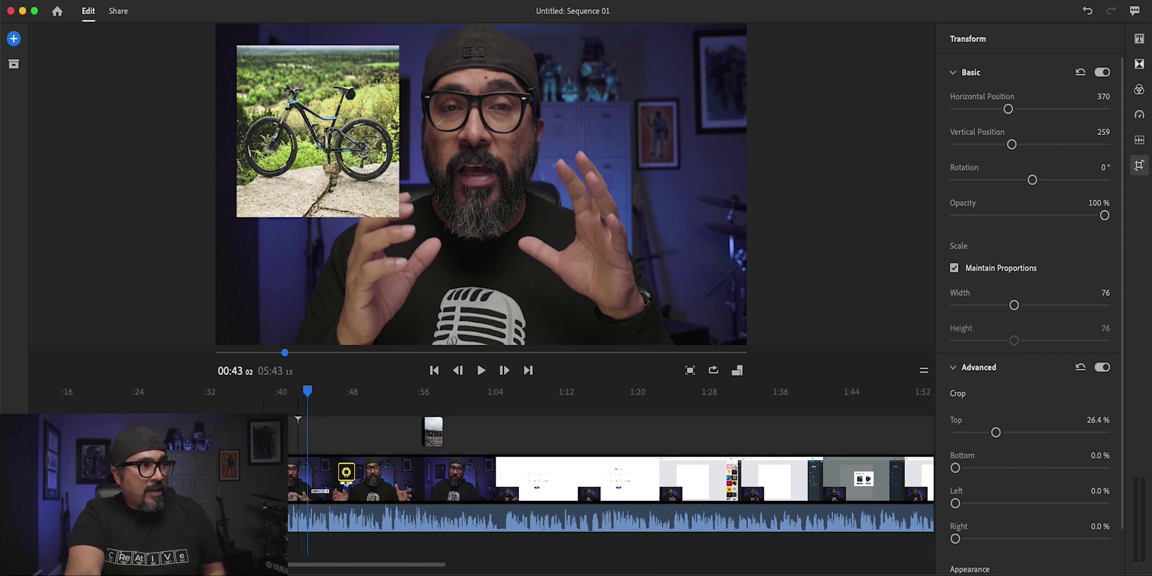
{"action": "key", "text": "Delete"}
Place the Public Market photo at the playhead, crop left 29.9%, right 18.5%, bottom 34.6%, and enlarge to 139%.
{"action": "left_click_drag", "start_coordinate": [436, 435], "coordinate": [314, 439]}
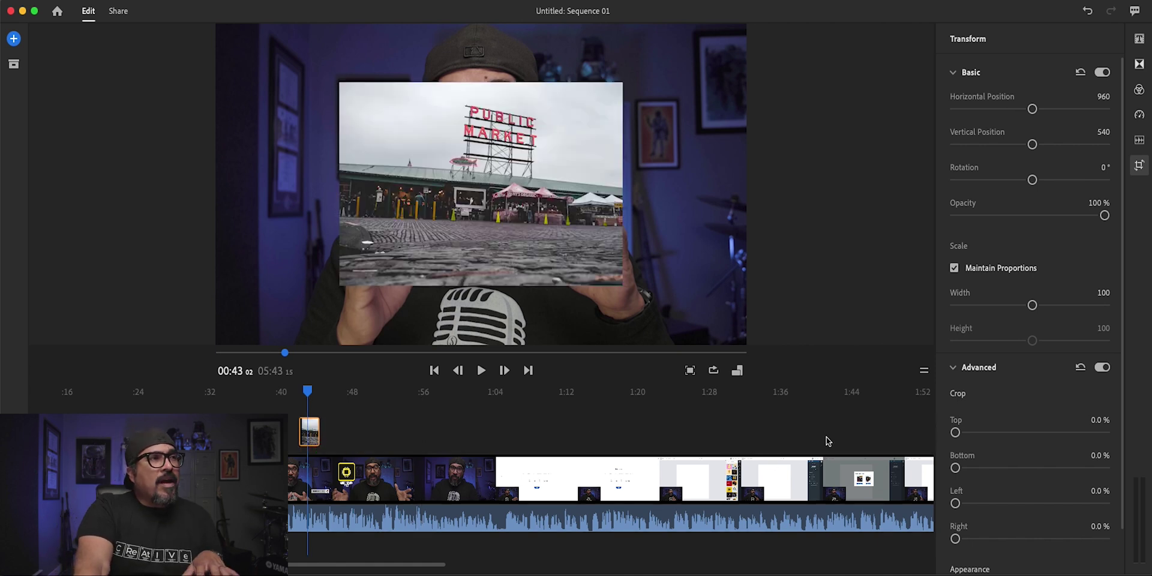
{"action": "mouse_move", "coordinate": [1032, 306]}
{"action": "left_mouse_down"}
{"action": "mouse_move", "coordinate": [1093, 305]}
{"action": "mouse_move", "coordinate": [1050, 306]}
{"action": "left_mouse_up"}
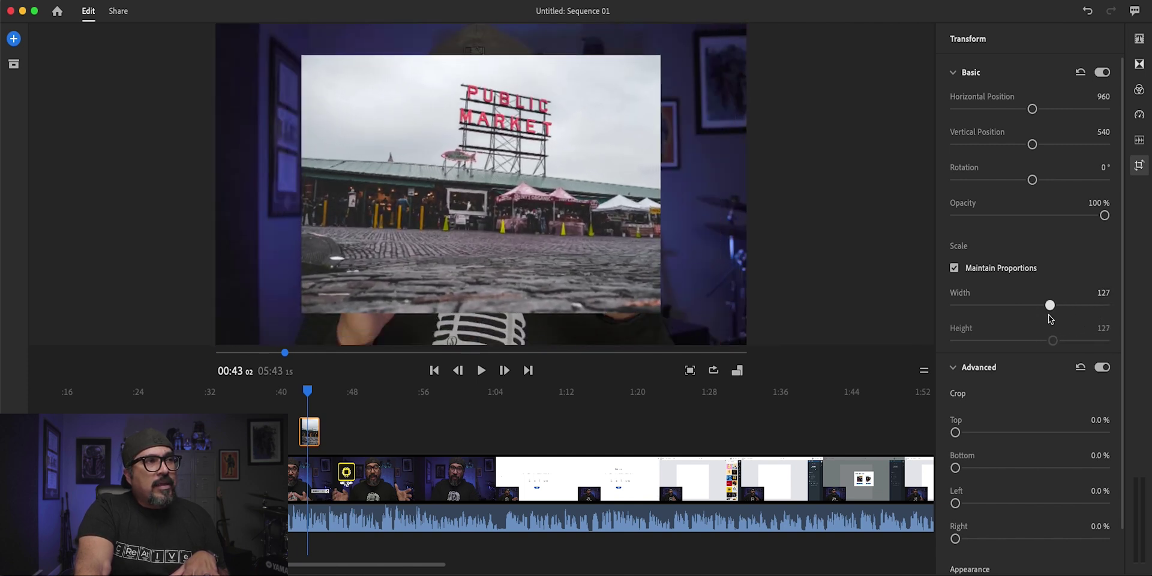
{"action": "left_click_drag", "start_coordinate": [1050, 306], "coordinate": [1014, 306]}
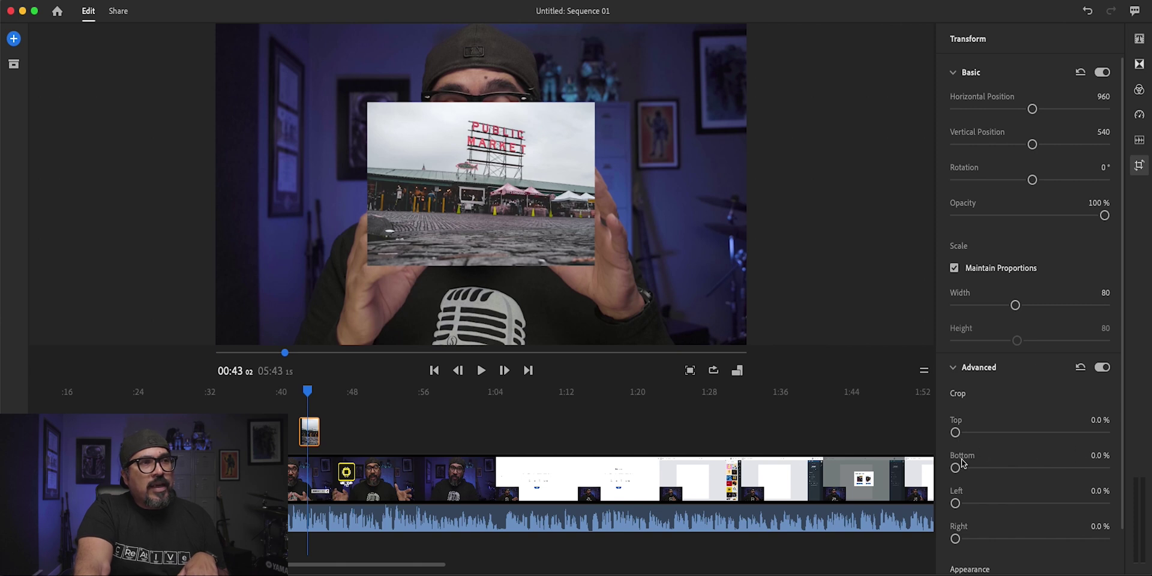
{"action": "left_click_drag", "start_coordinate": [956, 504], "coordinate": [993, 503]}
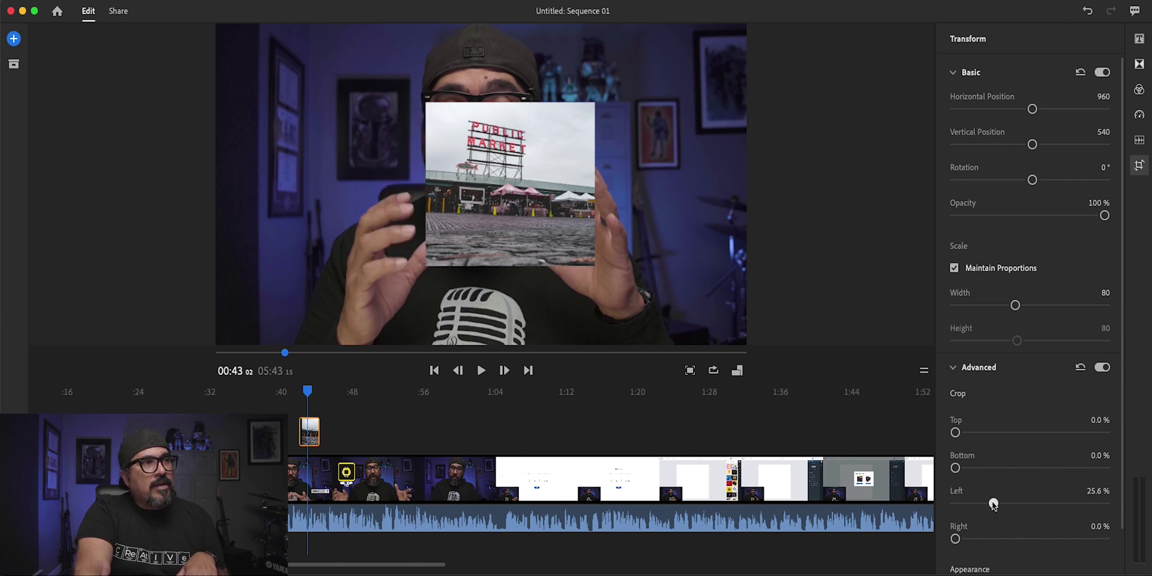
{"action": "left_click_drag", "start_coordinate": [956, 538], "coordinate": [983, 539]}
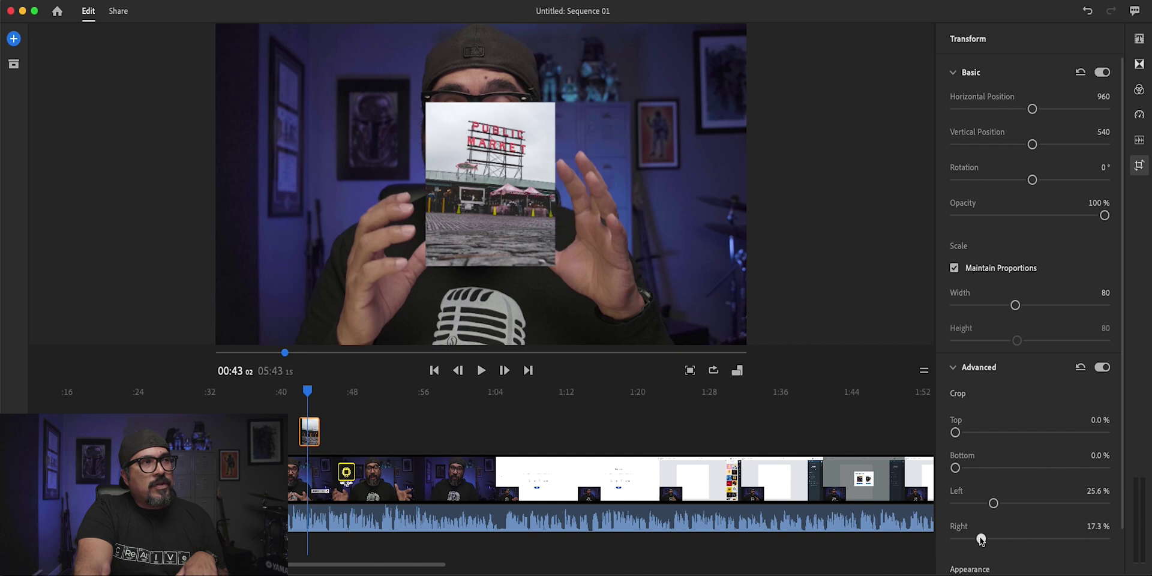
{"action": "left_click_drag", "start_coordinate": [994, 504], "coordinate": [999, 503]}
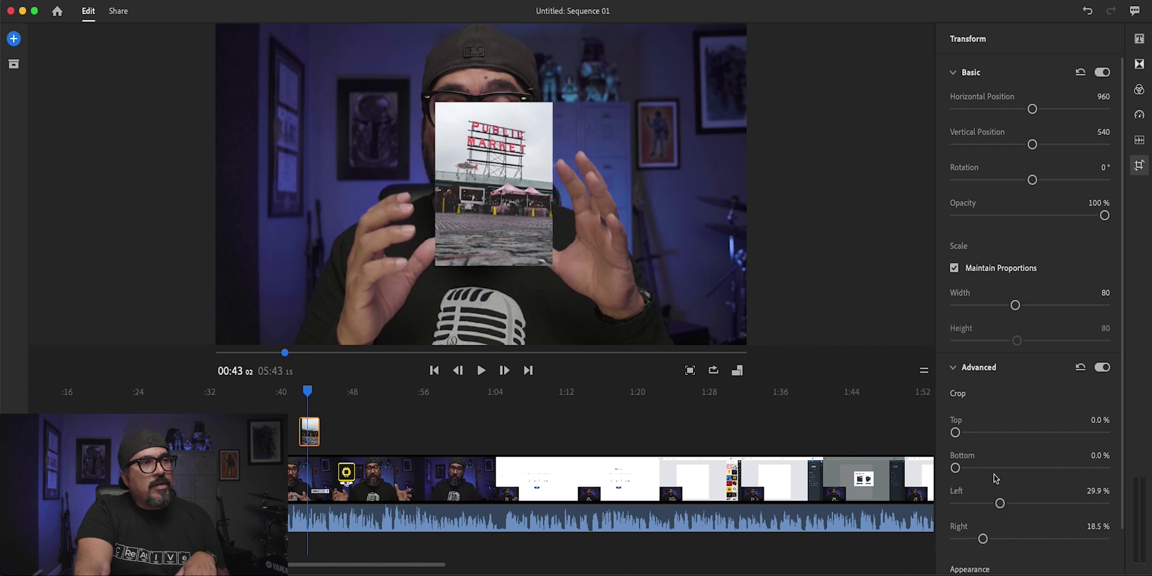
{"action": "left_click_drag", "start_coordinate": [956, 468], "coordinate": [1006, 468]}
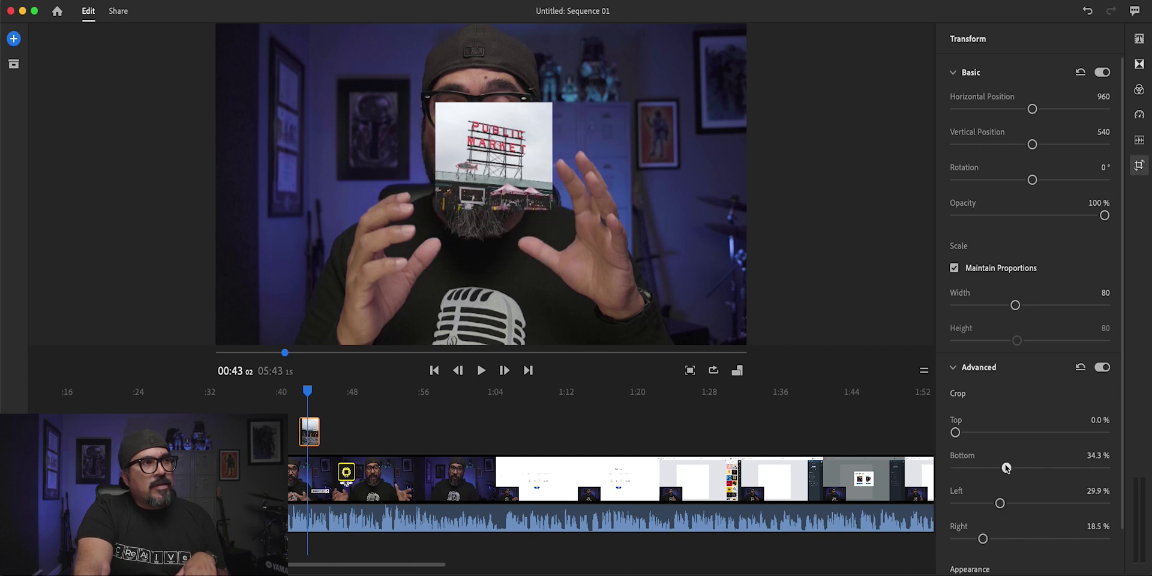
{"action": "left_click_drag", "start_coordinate": [1015, 304], "coordinate": [1059, 305]}
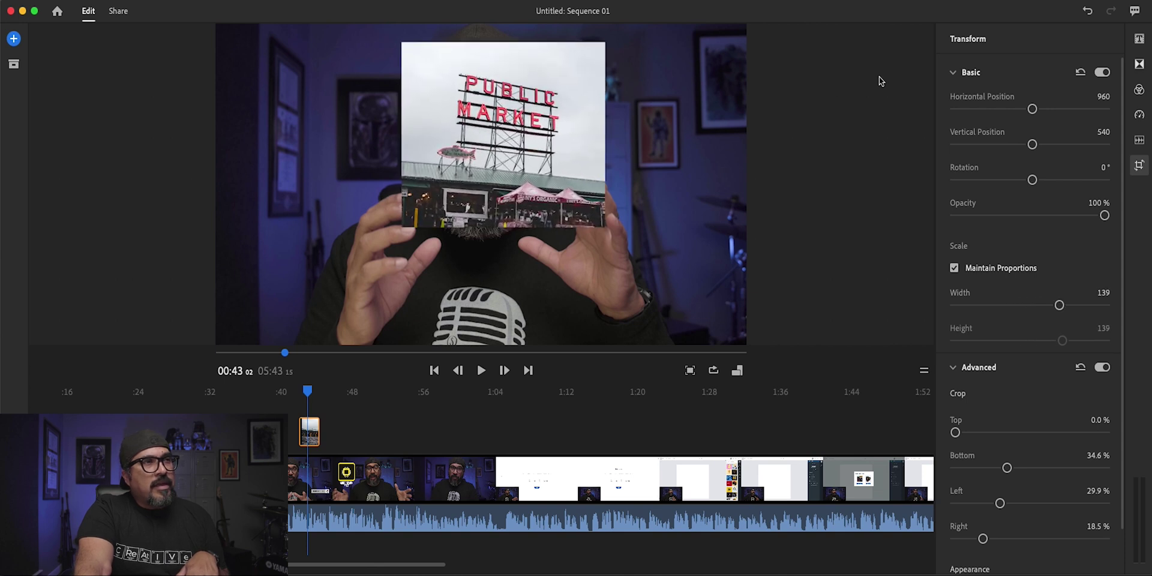
Move the market photo left and down, resize it to 136%, and crop top 9.1% and bottom 48.4%.
{"action": "left_click_drag", "start_coordinate": [1031, 108], "coordinate": [1010, 120]}
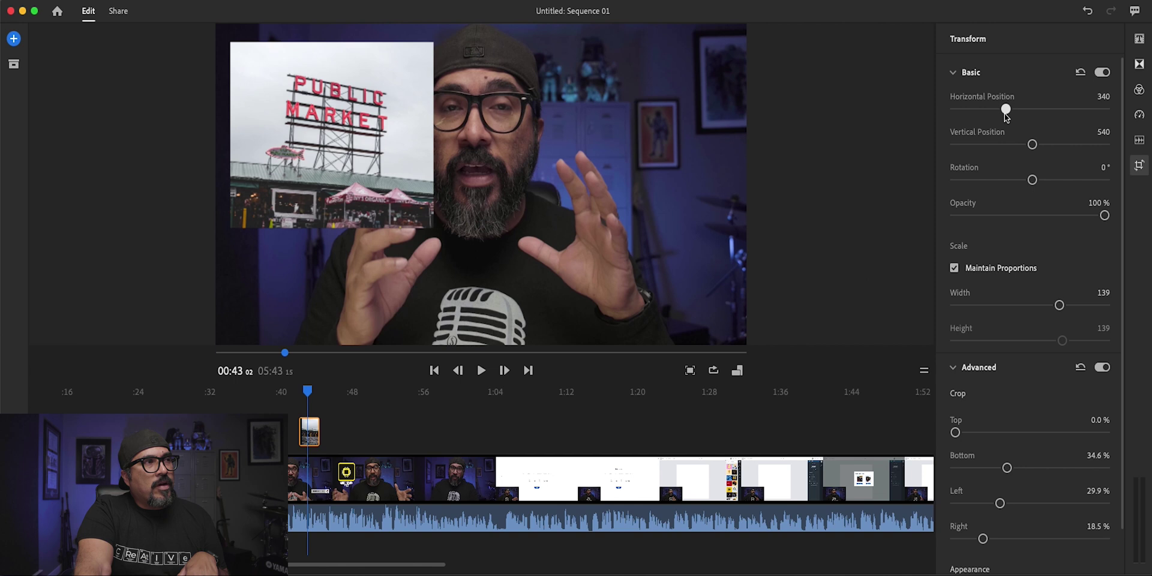
{"action": "left_click_drag", "start_coordinate": [1030, 143], "coordinate": [1057, 145]}
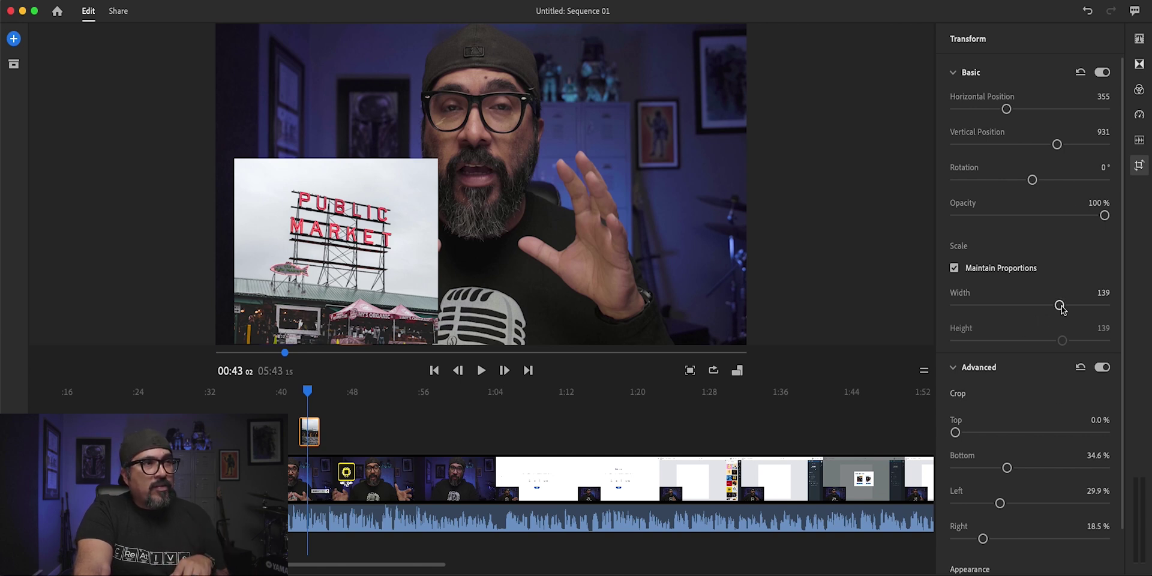
{"action": "left_click_drag", "start_coordinate": [1060, 307], "coordinate": [1058, 306]}
{"action": "left_click_drag", "start_coordinate": [955, 432], "coordinate": [969, 432]}
{"action": "left_click_drag", "start_coordinate": [1007, 467], "coordinate": [1027, 468]}
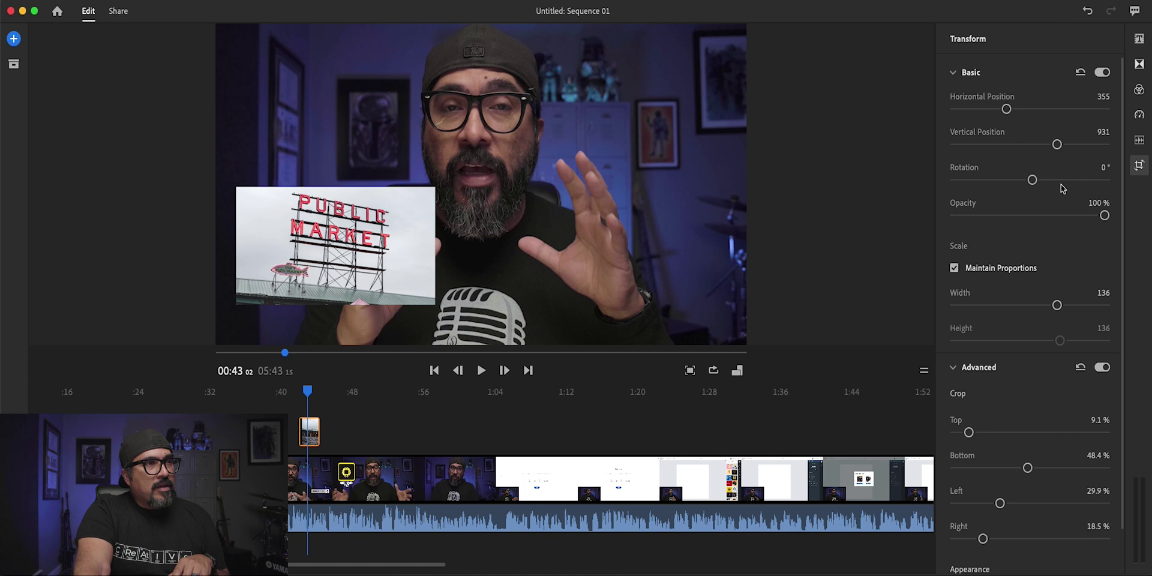
Push the market photo into the lower-left corner at 280/1076 and put the bike clip on a track above.
{"action": "mouse_move", "coordinate": [1056, 145]}
{"action": "left_mouse_down"}
{"action": "mouse_move", "coordinate": [1047, 145]}
{"action": "mouse_move", "coordinate": [1067, 145]}
{"action": "left_mouse_up"}
{"action": "left_click_drag", "start_coordinate": [1009, 113], "coordinate": [1004, 115]}
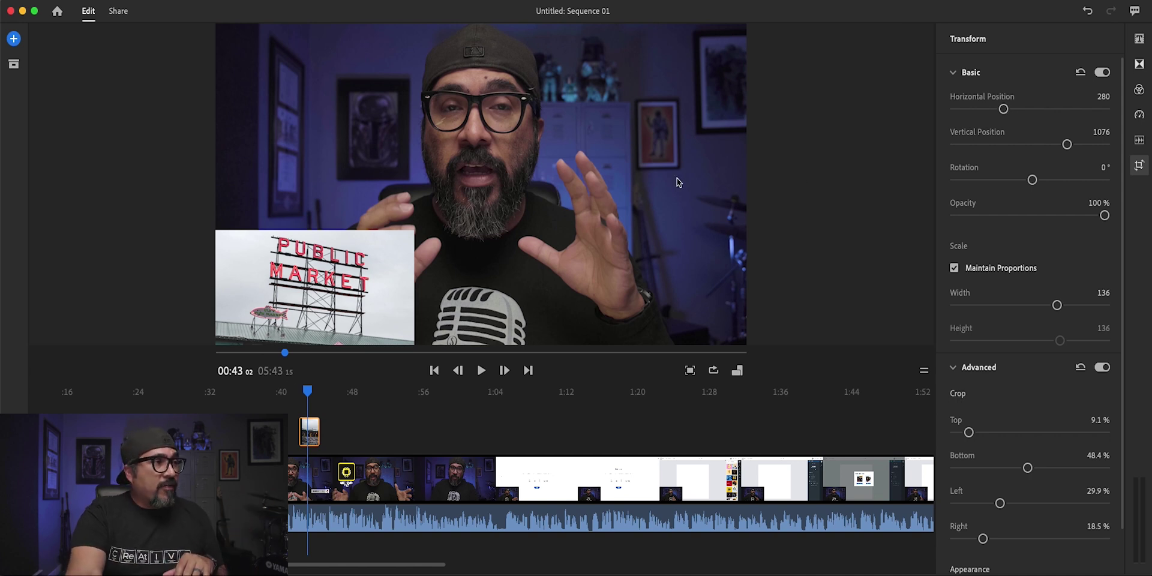
{"action": "mouse_move", "coordinate": [310, 431]}
{"action": "left_mouse_down"}
{"action": "mouse_move", "coordinate": [291, 407]}
{"action": "mouse_move", "coordinate": [308, 404]}
{"action": "left_mouse_up"}
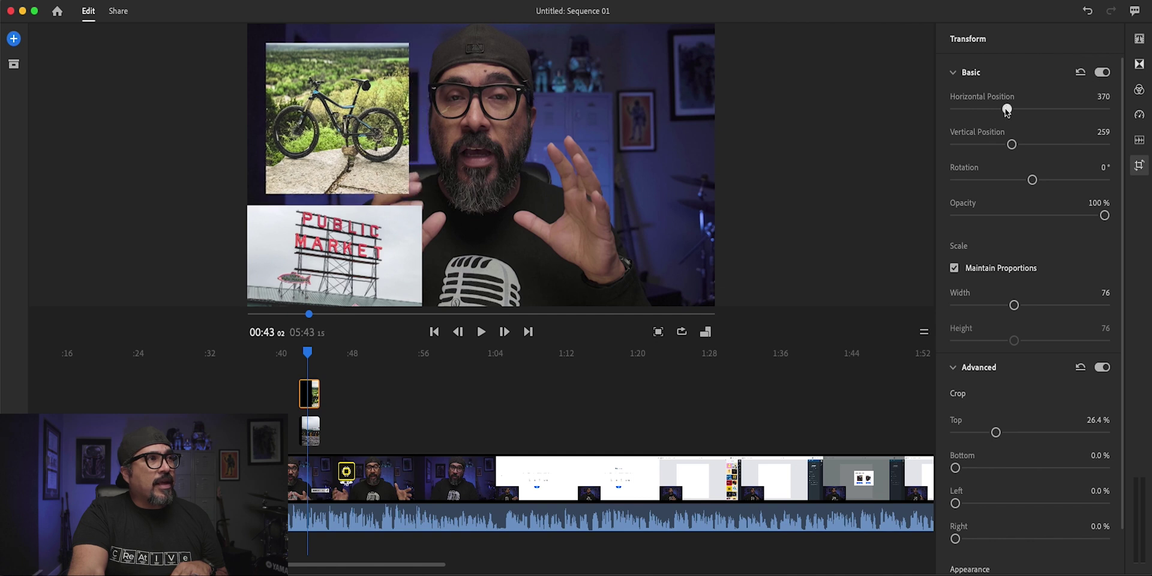
Crop the bike photo 38.6% top and 11.4% bottom, scale it to 90%, and position it at 340/106.
{"action": "left_click_drag", "start_coordinate": [1008, 109], "coordinate": [1003, 110]}
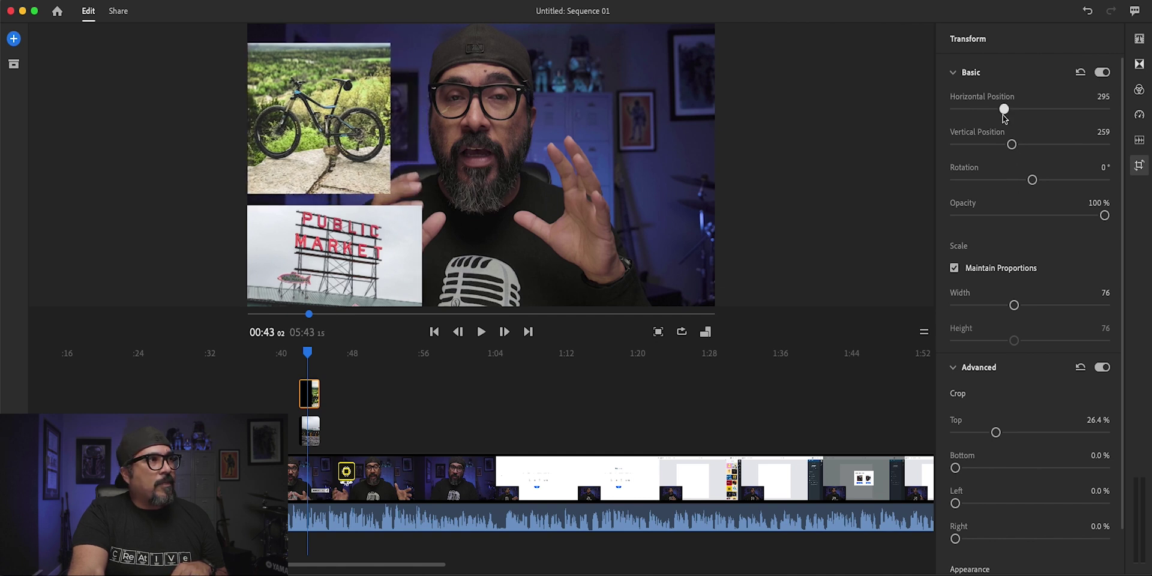
{"action": "left_click_drag", "start_coordinate": [1019, 145], "coordinate": [1006, 147]}
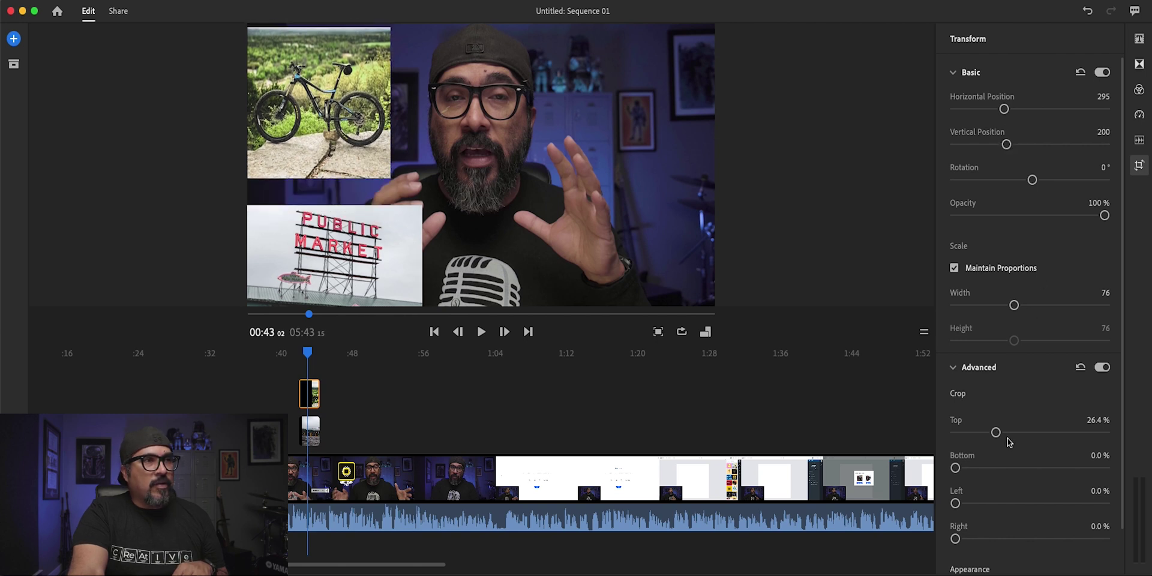
{"action": "left_click_drag", "start_coordinate": [996, 433], "coordinate": [1011, 434]}
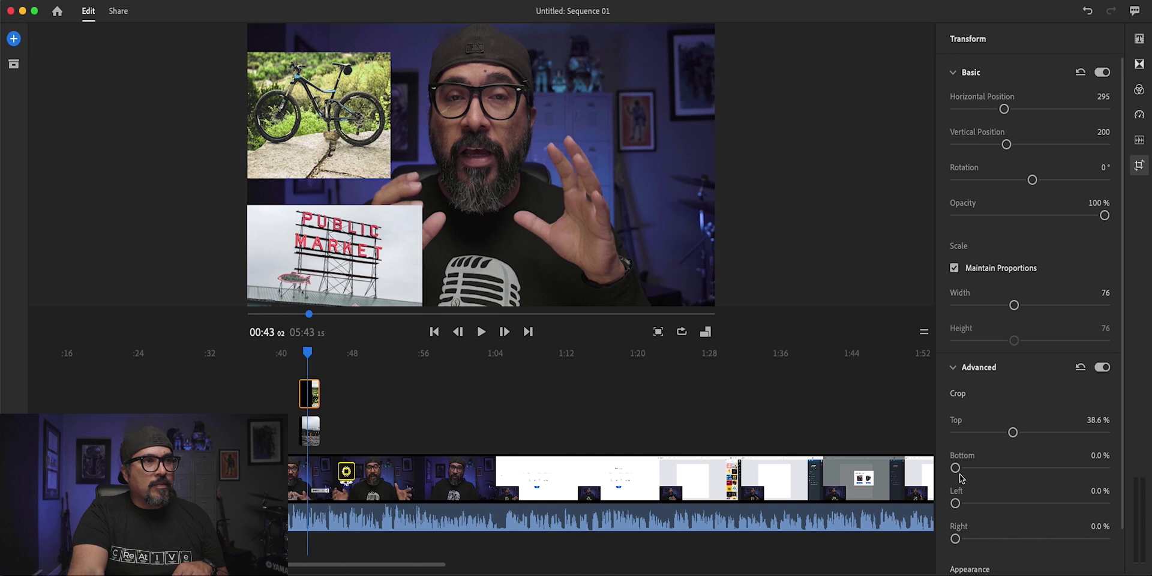
{"action": "left_click_drag", "start_coordinate": [955, 469], "coordinate": [973, 469]}
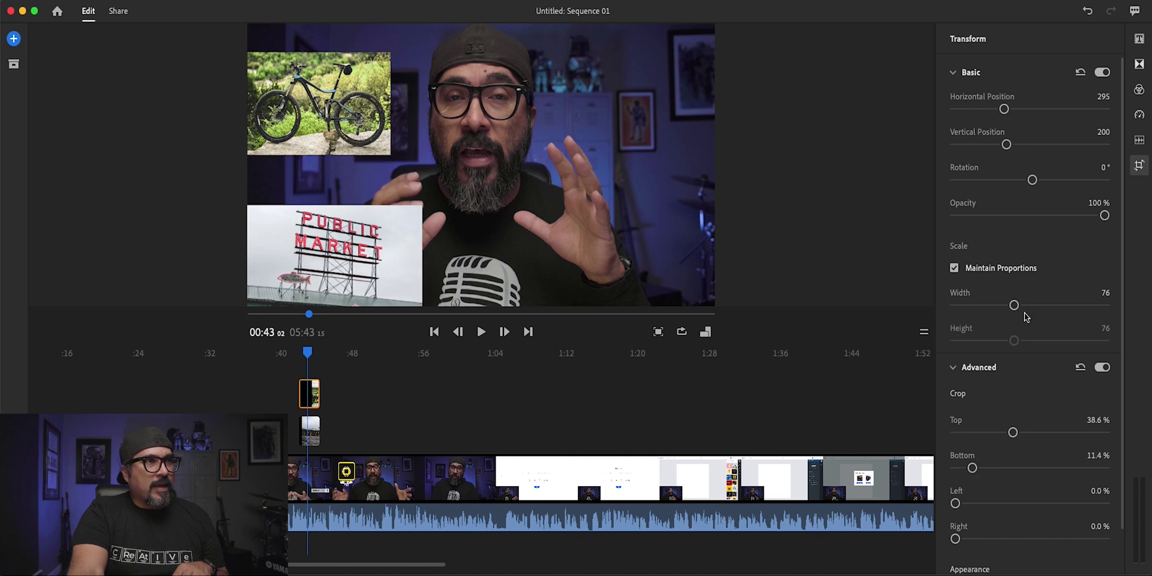
{"action": "left_click_drag", "start_coordinate": [1014, 305], "coordinate": [1022, 306]}
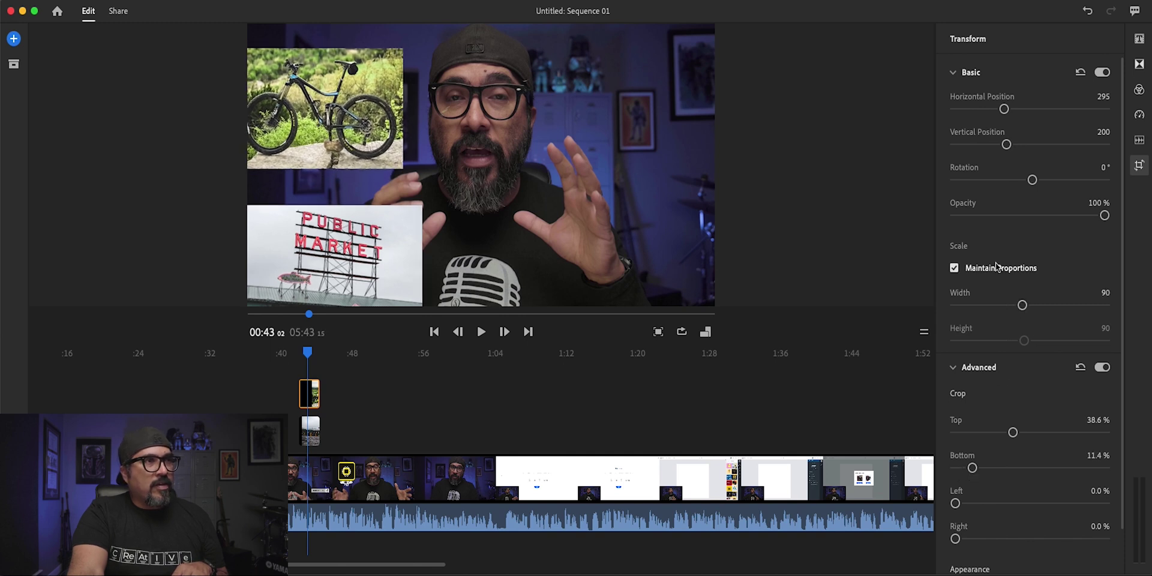
{"action": "mouse_move", "coordinate": [1008, 113]}
{"action": "left_mouse_down"}
{"action": "mouse_move", "coordinate": [1009, 146]}
{"action": "mouse_move", "coordinate": [999, 146]}
{"action": "left_mouse_up"}
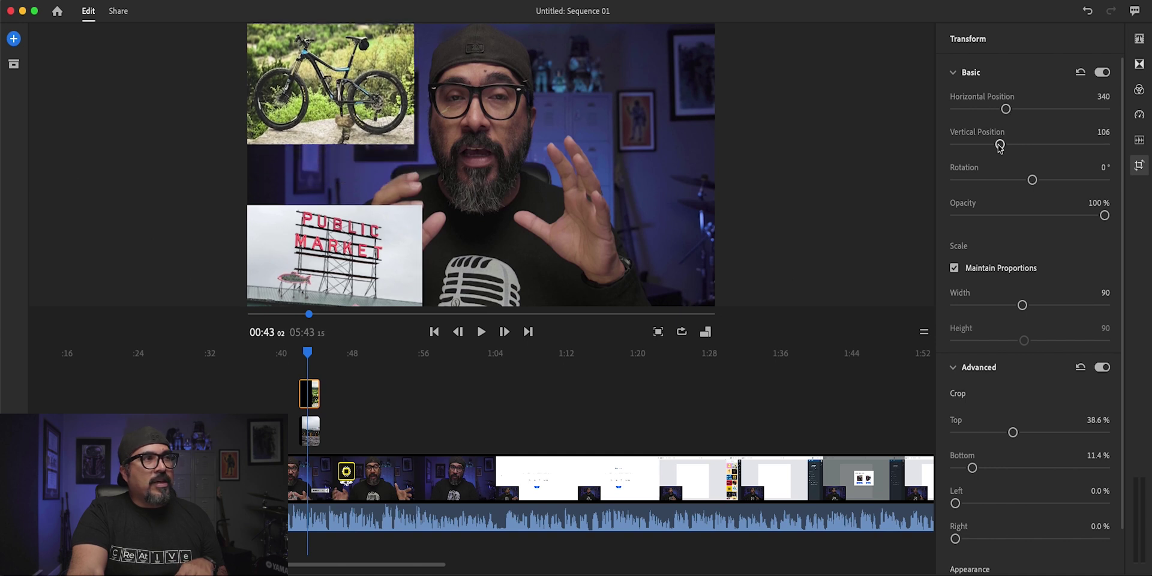